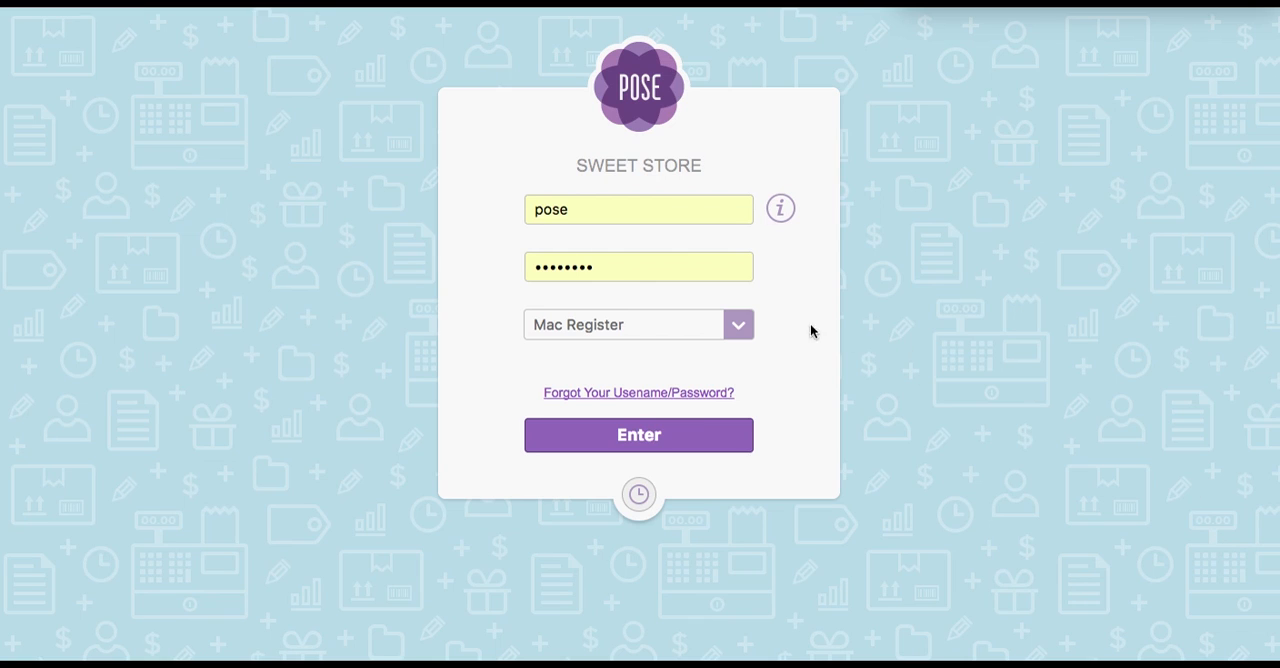
# - Log in to the Management System with the prefilled credentials and open the admin account details
pyautogui.click(739, 326)
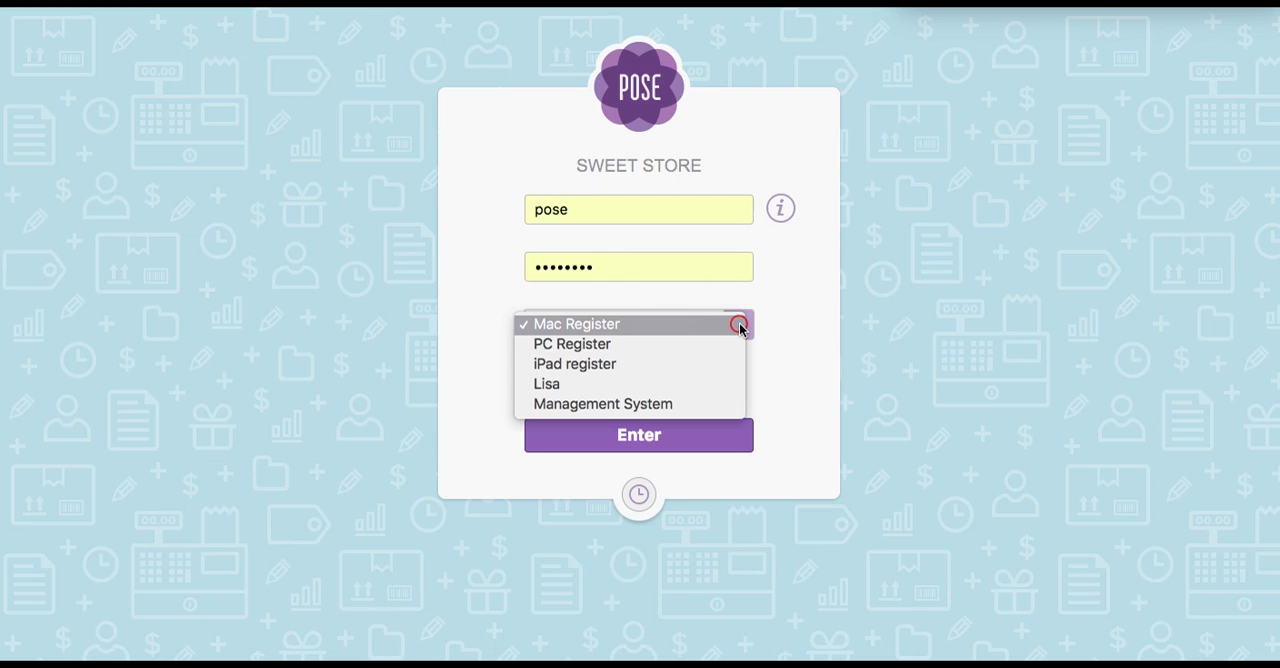
pyautogui.click(686, 402)
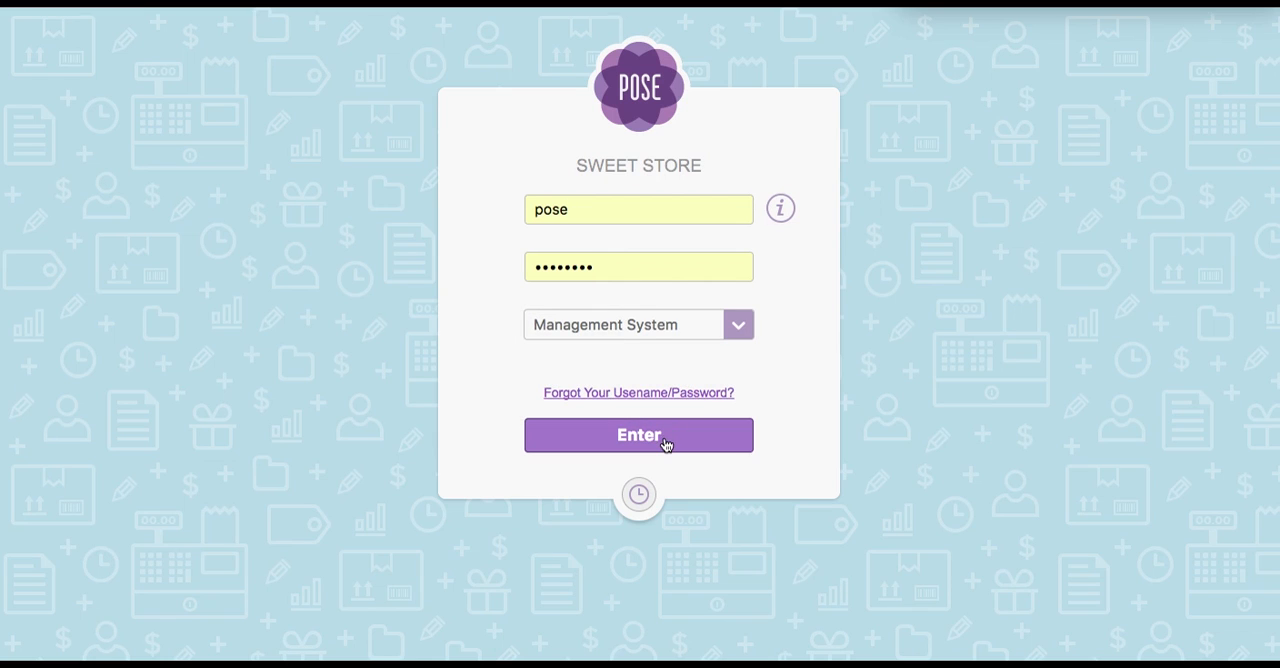
pyautogui.click(667, 445)
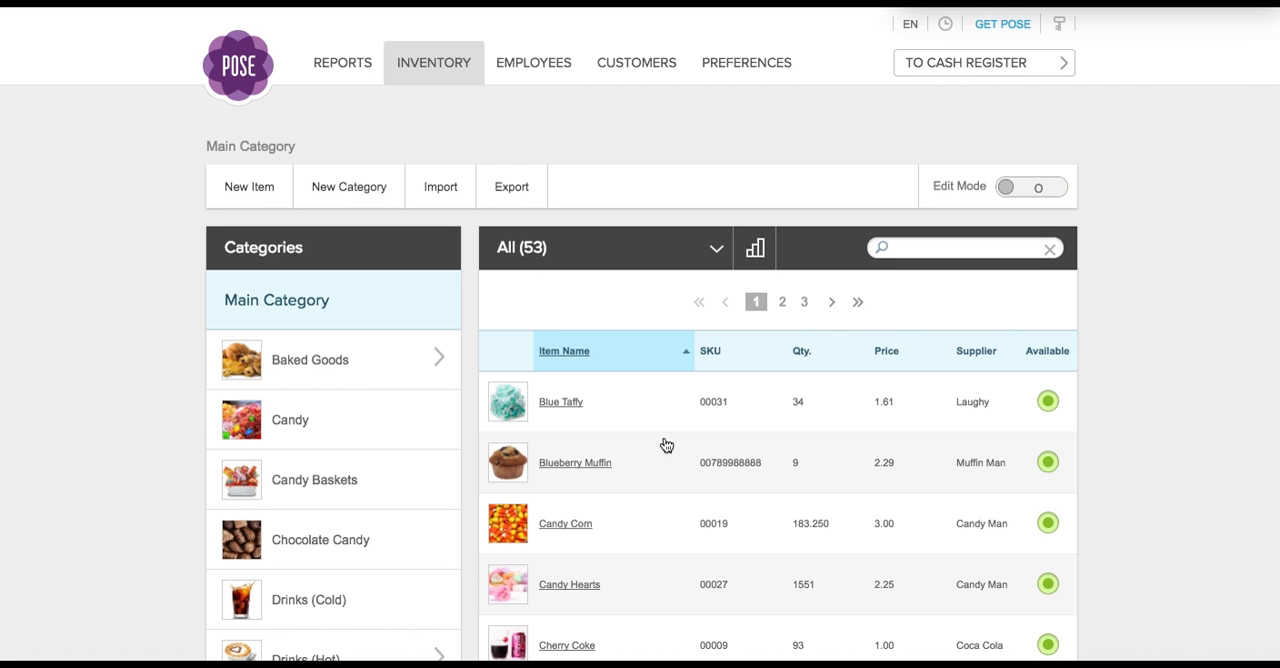
pyautogui.click(995, 27)
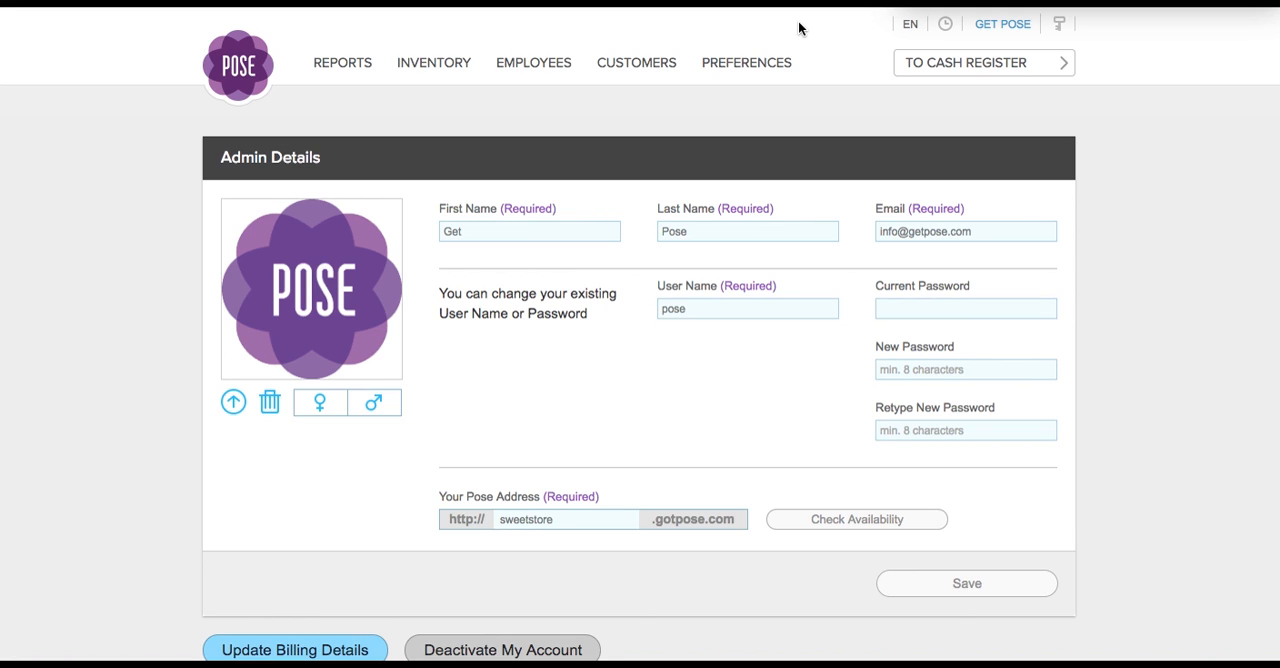
# - Open the receipt preferences and examine the basic information, contact information, footer message and logo settings
pyautogui.click(770, 64)
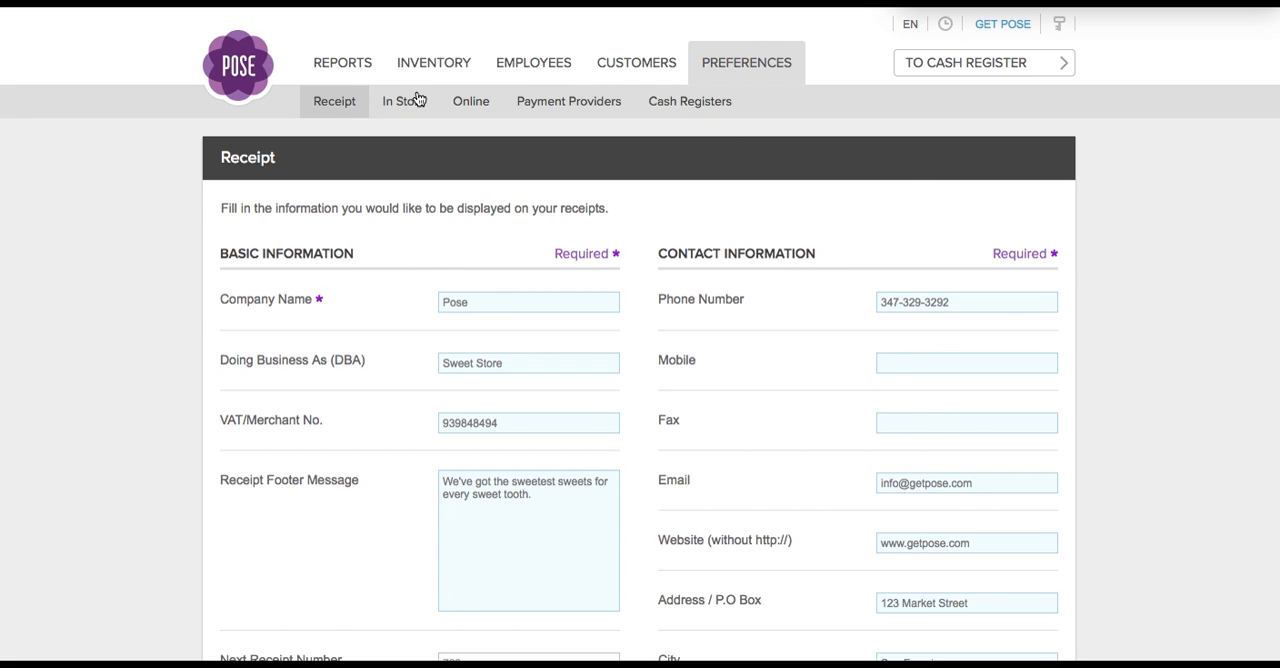
pyautogui.scroll(-1, 150, 200)
pyautogui.scroll(-2, 146, 204)
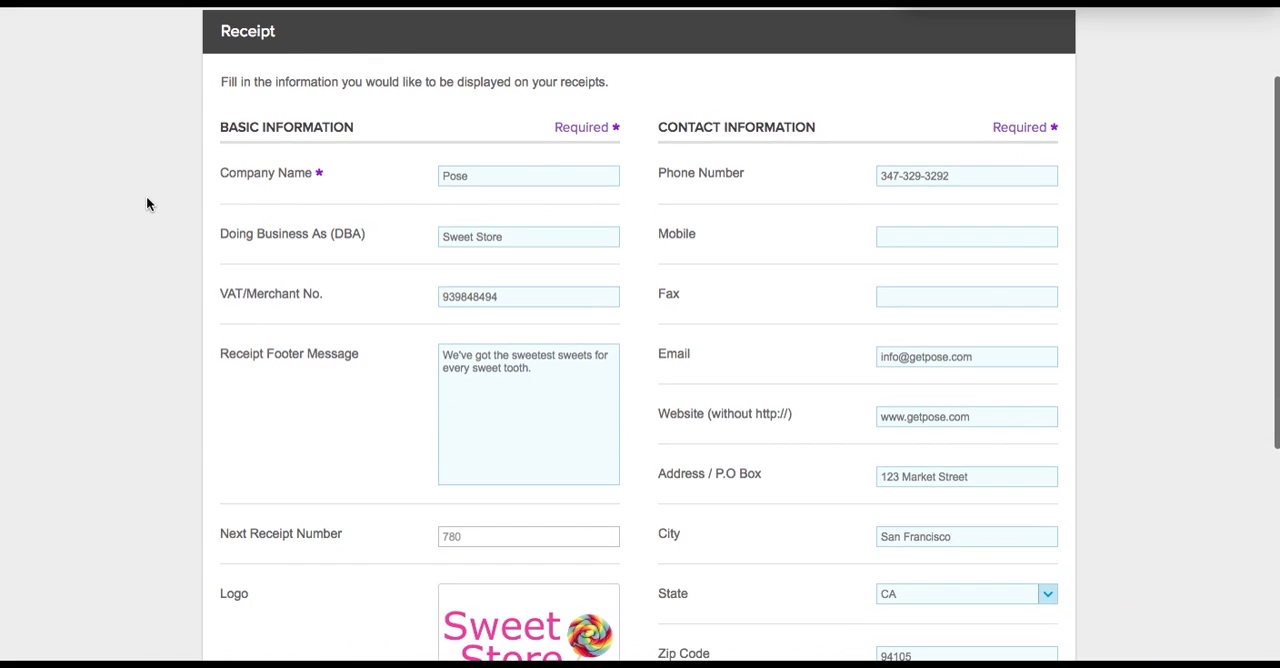
pyautogui.scroll(-2, 146, 204)
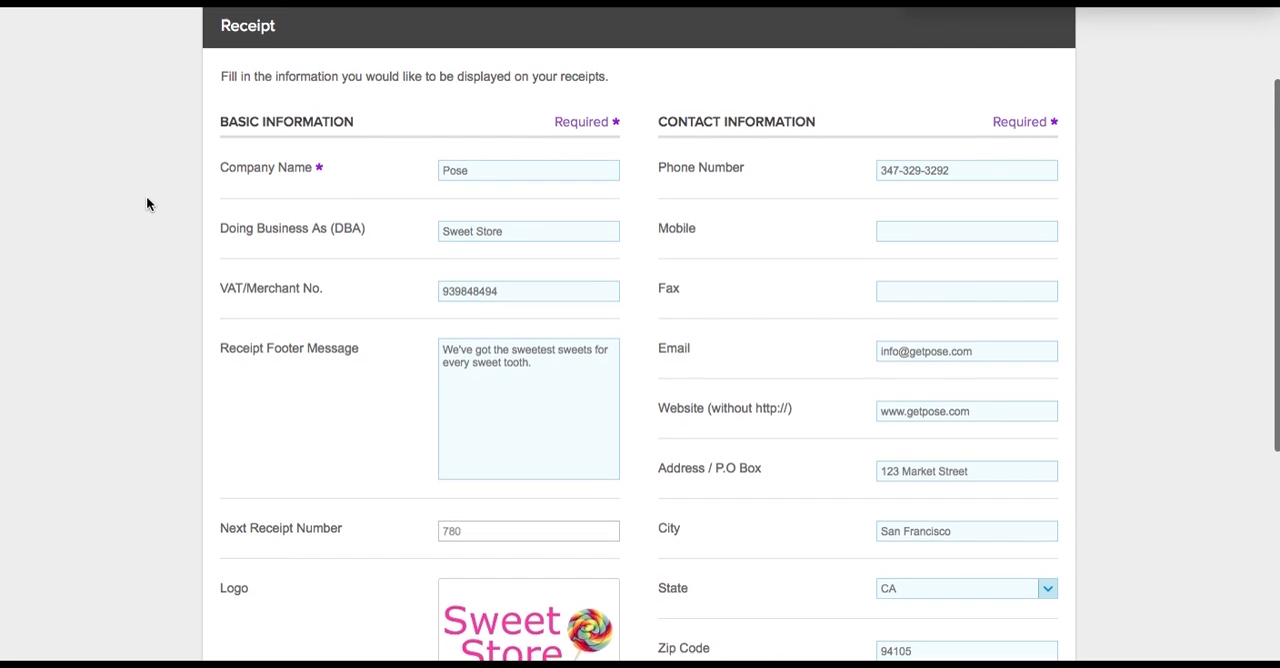
pyautogui.scroll(-1, 147, 198)
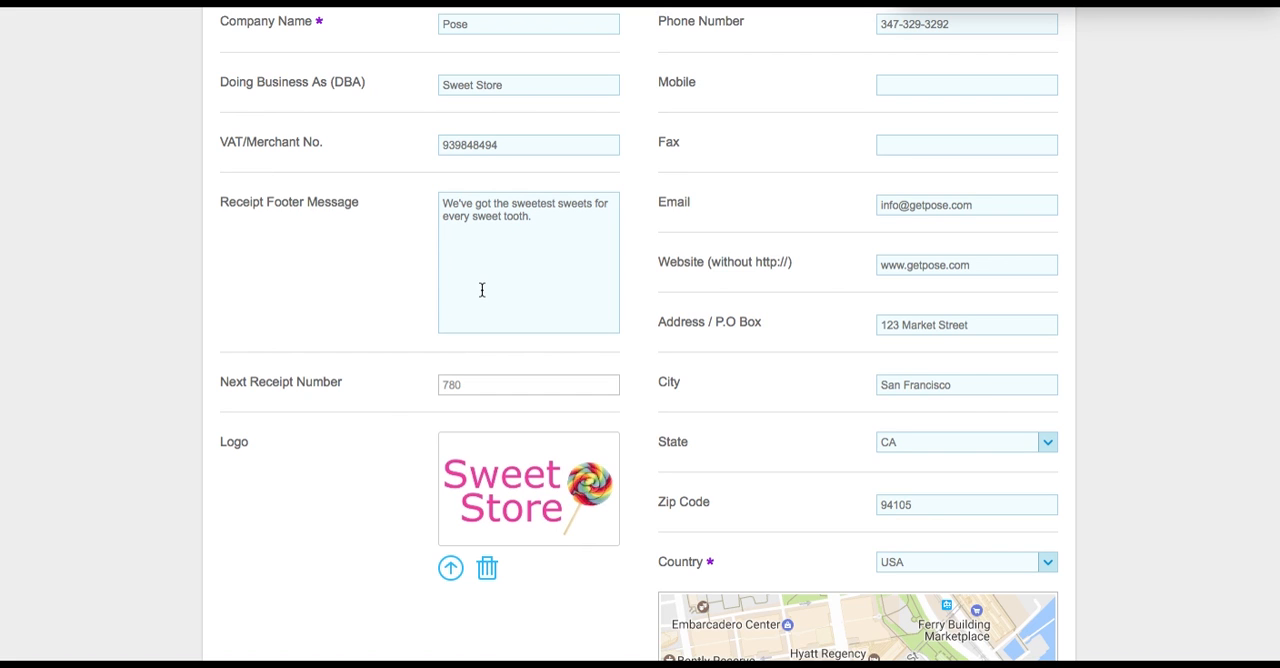
pyautogui.scroll(-1, 503, 298)
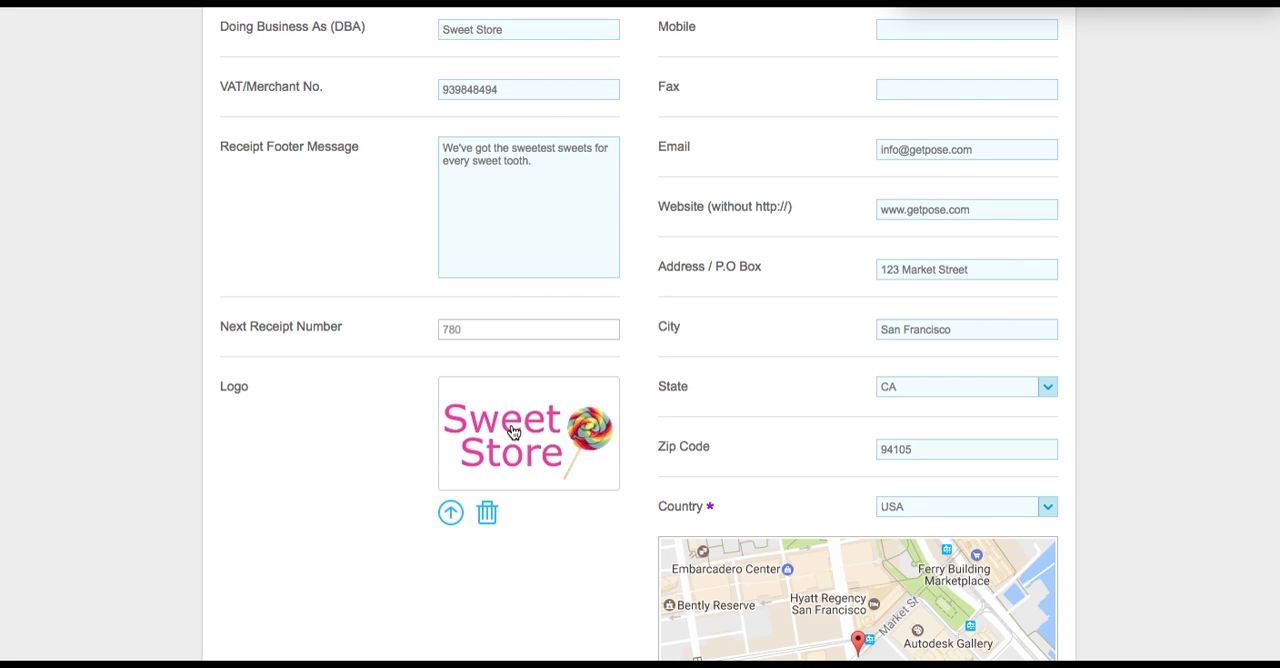
pyautogui.scroll(-4, 512, 430)
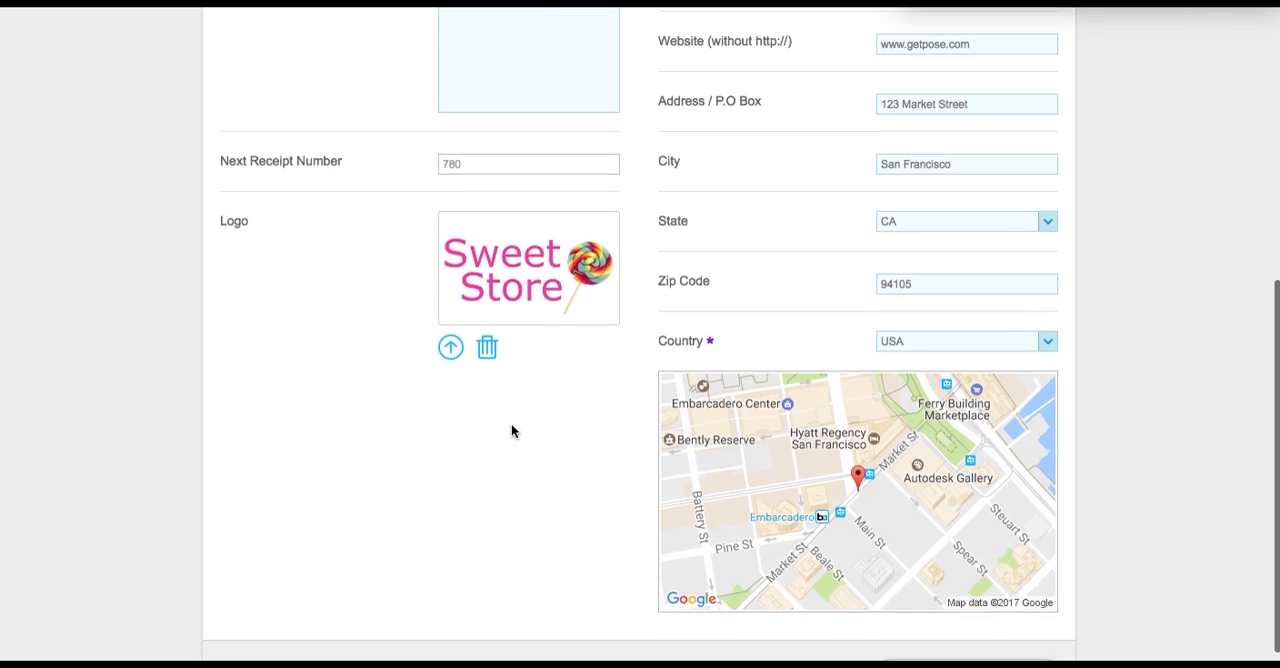
pyautogui.scroll(6, 511, 431)
pyautogui.scroll(3, 511, 431)
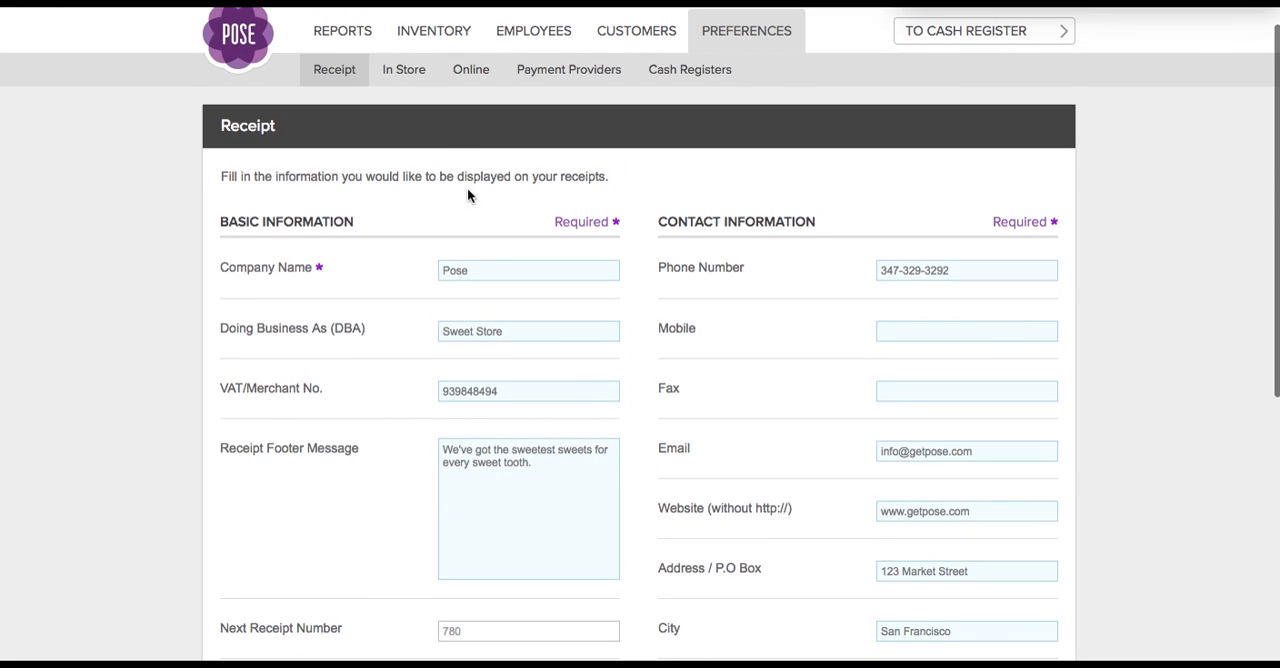
# - Go through the In Store preferences: price information, receipt and order, general, printing and accounting software
pyautogui.click(417, 74)
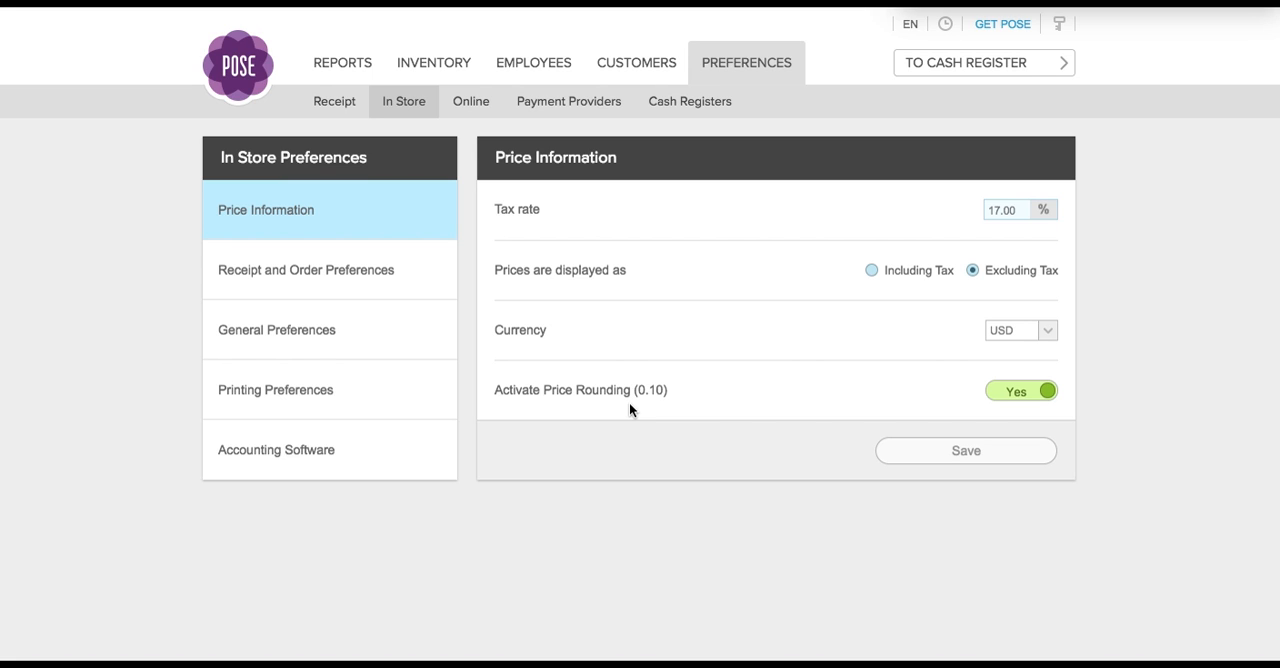
pyautogui.click(377, 267)
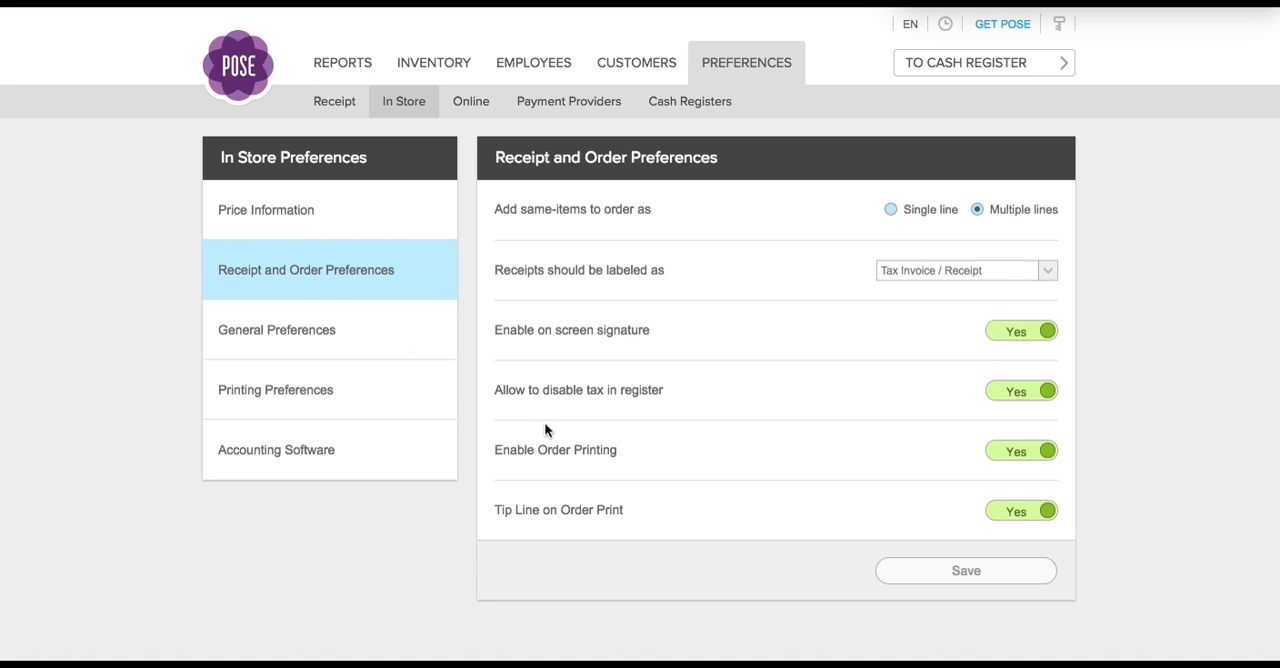
pyautogui.click(337, 327)
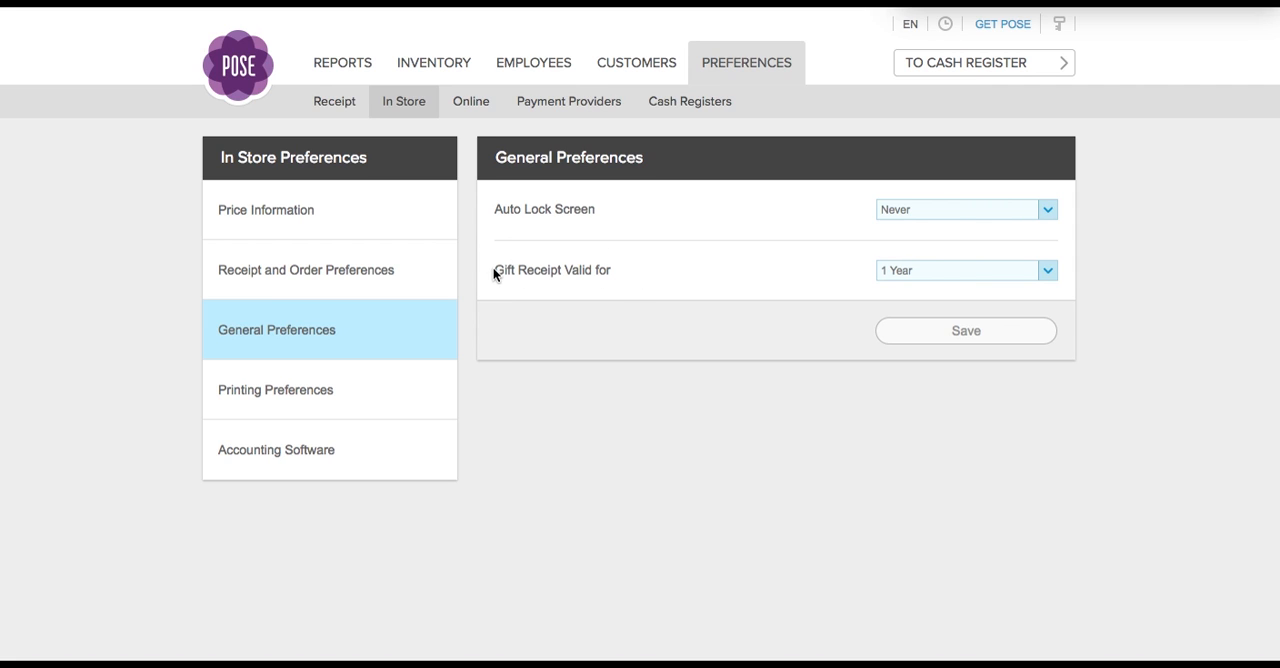
pyautogui.click(369, 395)
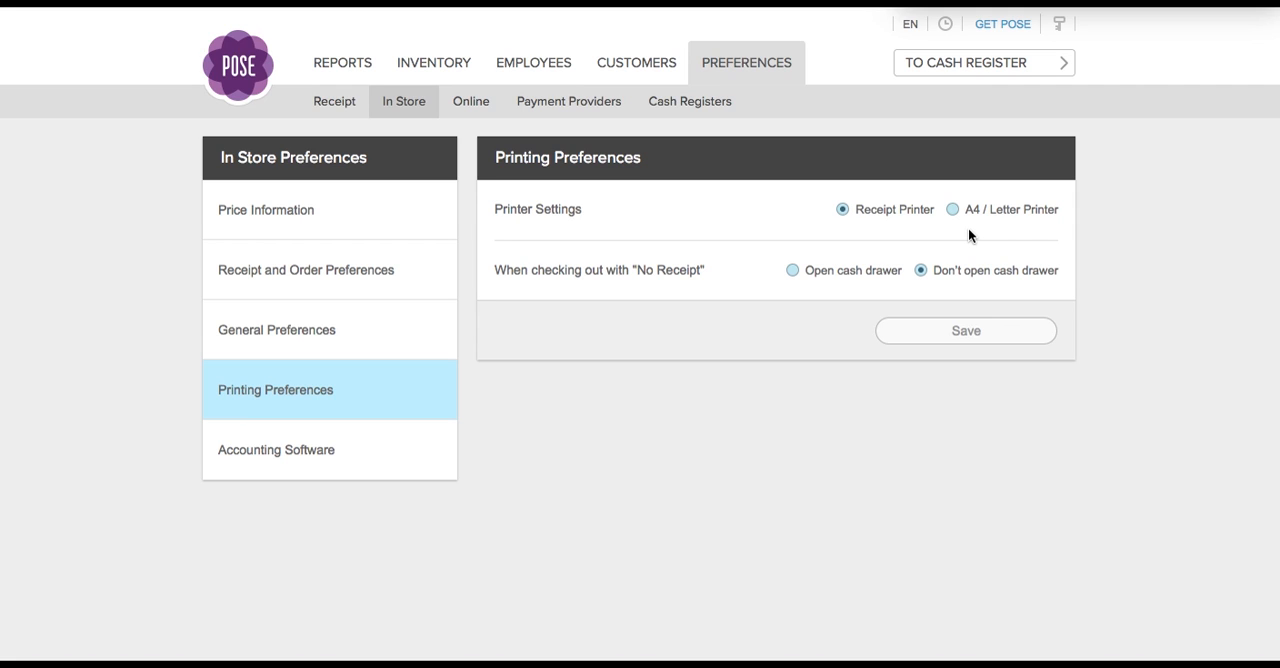
pyautogui.click(398, 451)
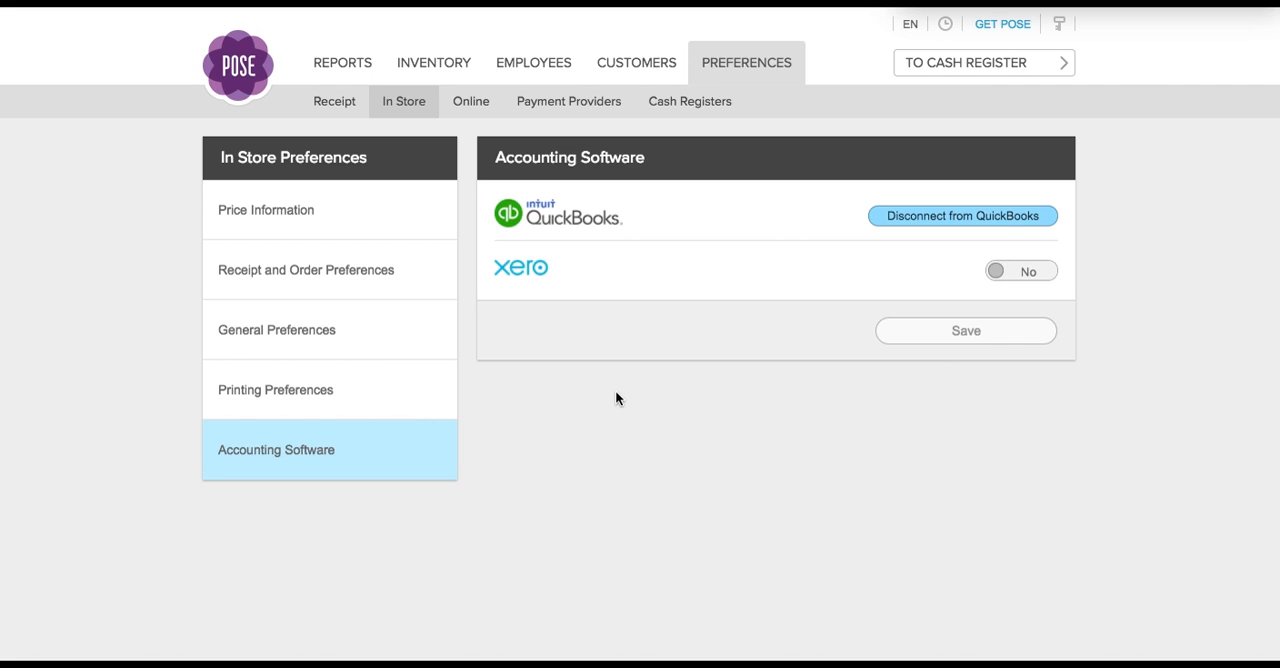
# - Open the published web store from the Online preferences and look through its catalog, About and Contact pages
pyautogui.click(482, 109)
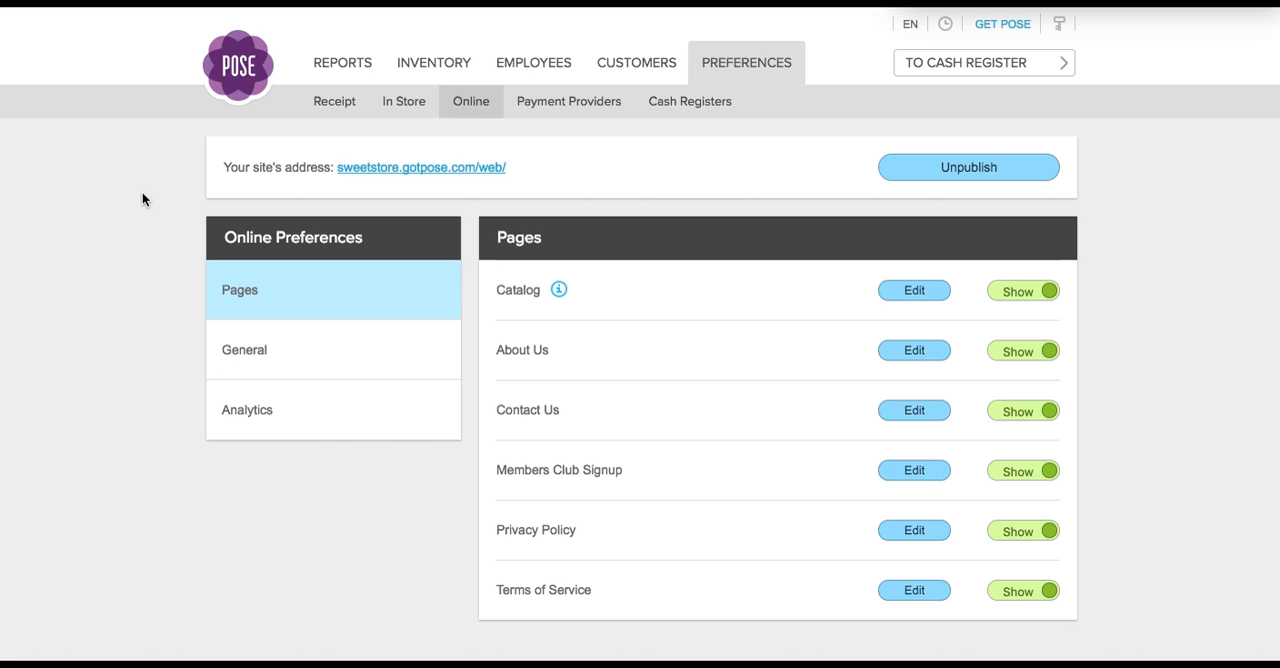
pyautogui.click(364, 172)
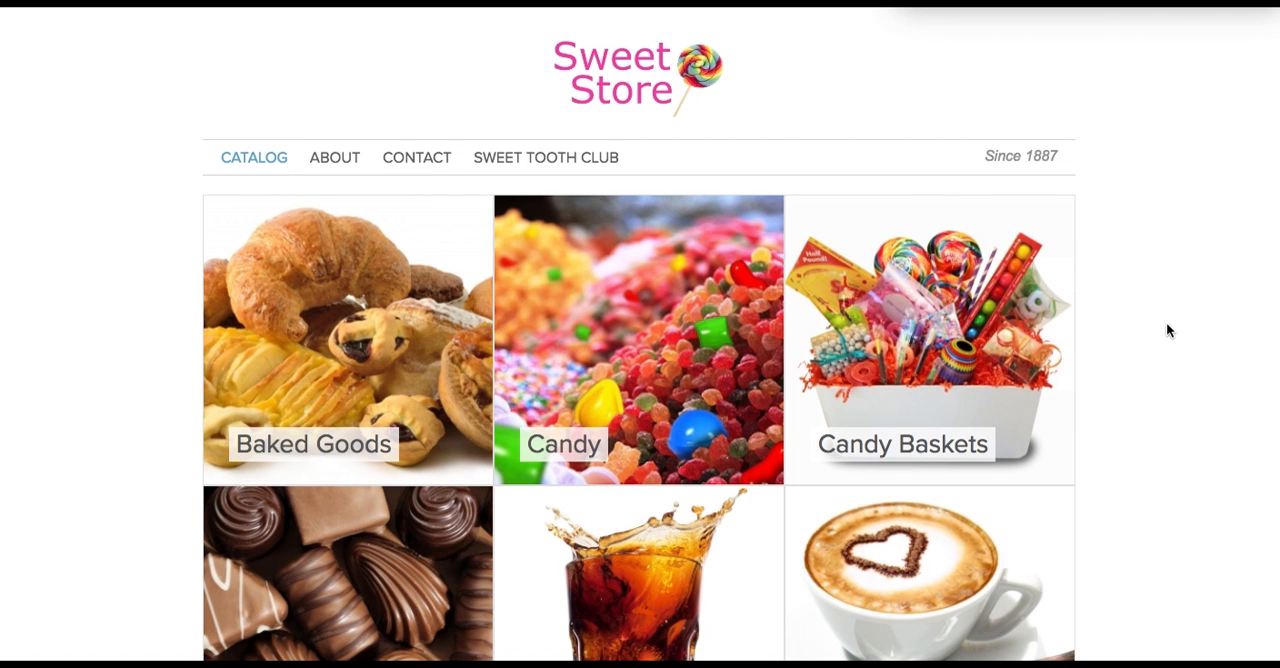
pyautogui.scroll(-3, 1167, 325)
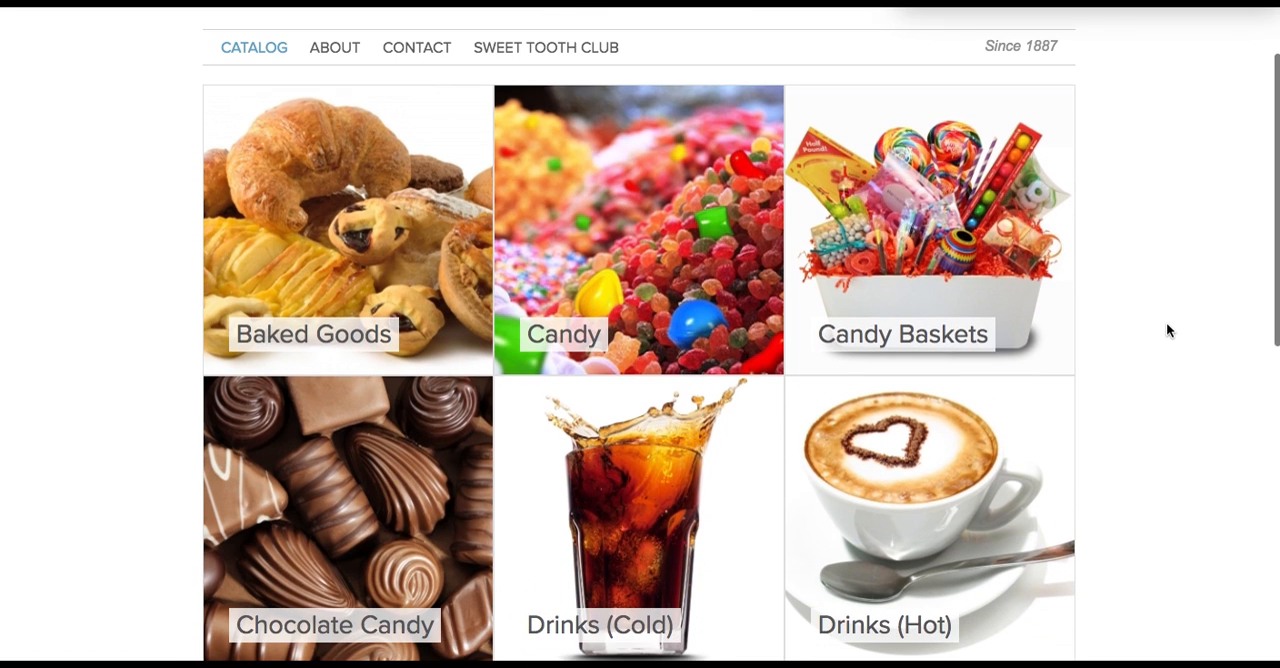
pyautogui.scroll(-5, 1167, 325)
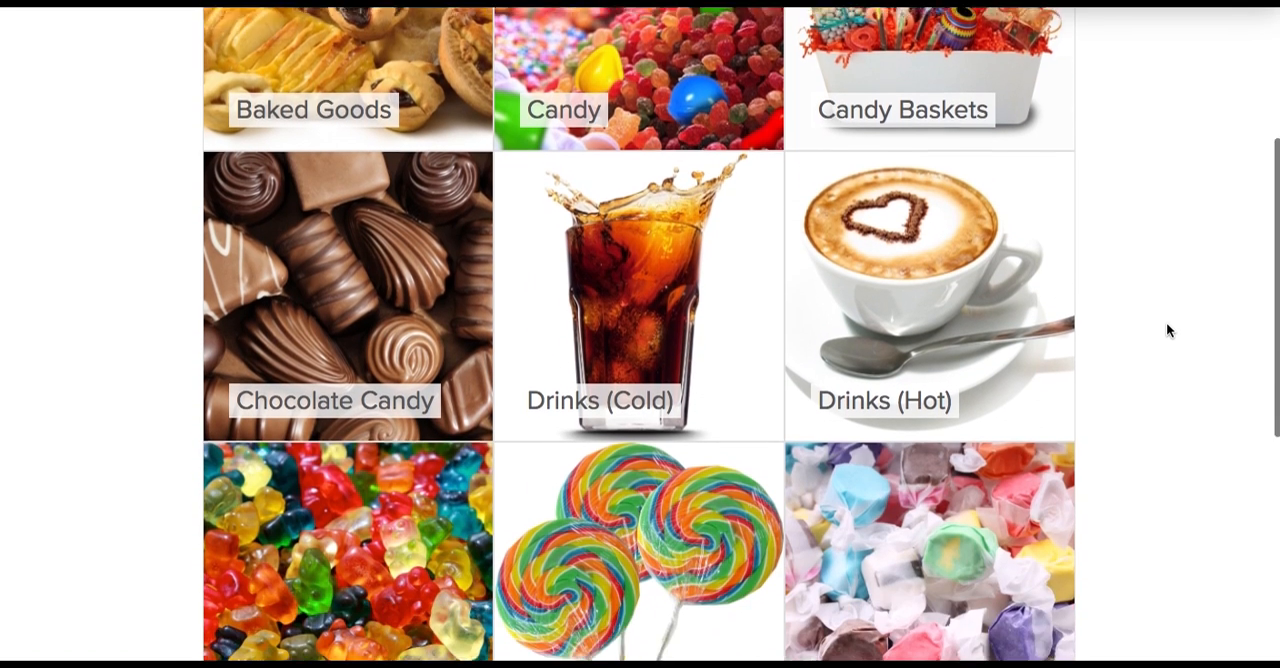
pyautogui.scroll(-5, 1167, 325)
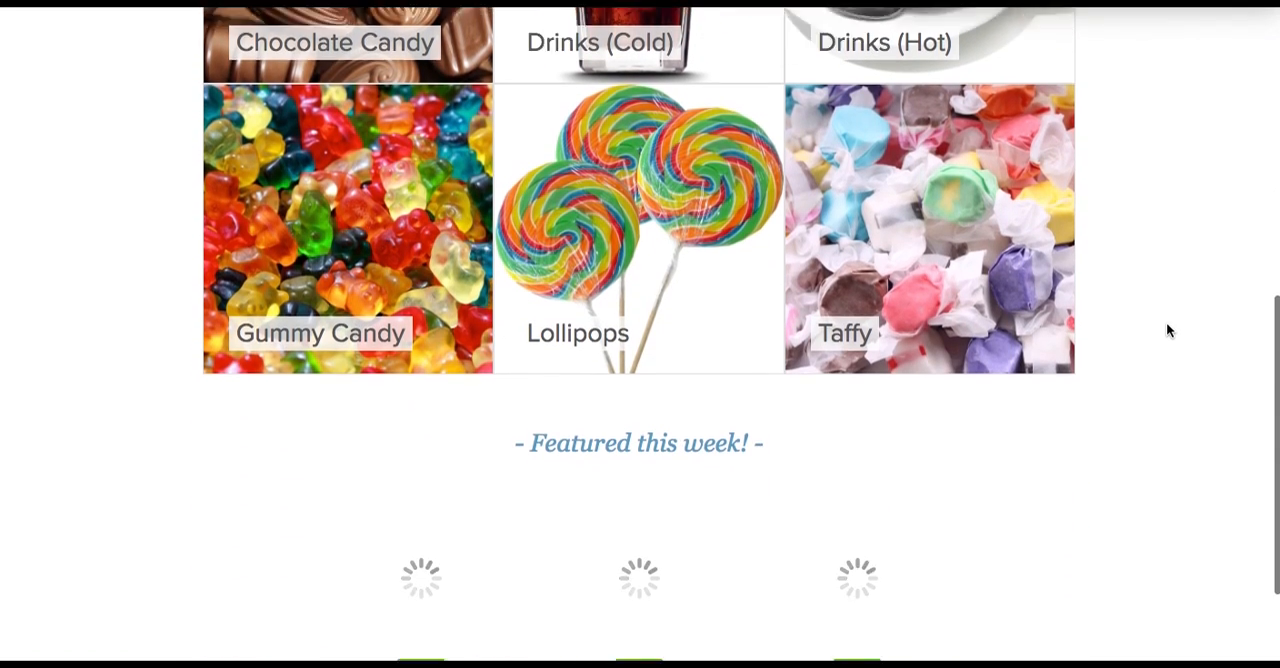
pyautogui.scroll(-3, 1167, 324)
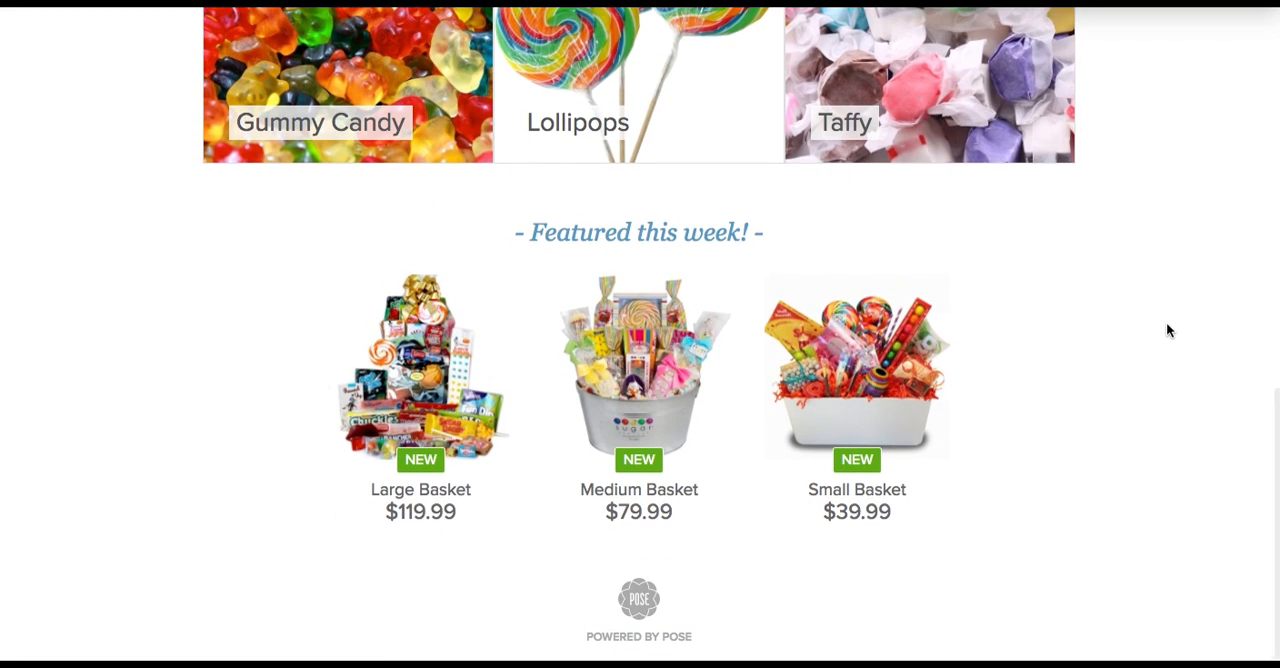
pyautogui.scroll(10, 1166, 322)
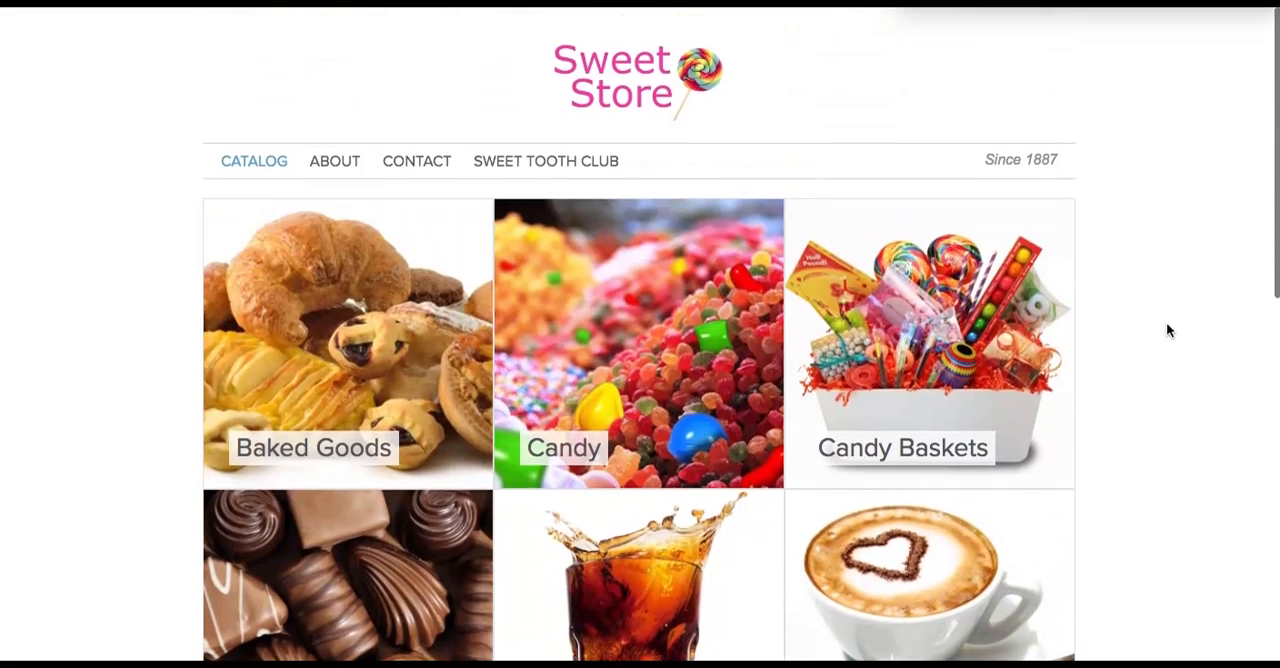
pyautogui.click(340, 157)
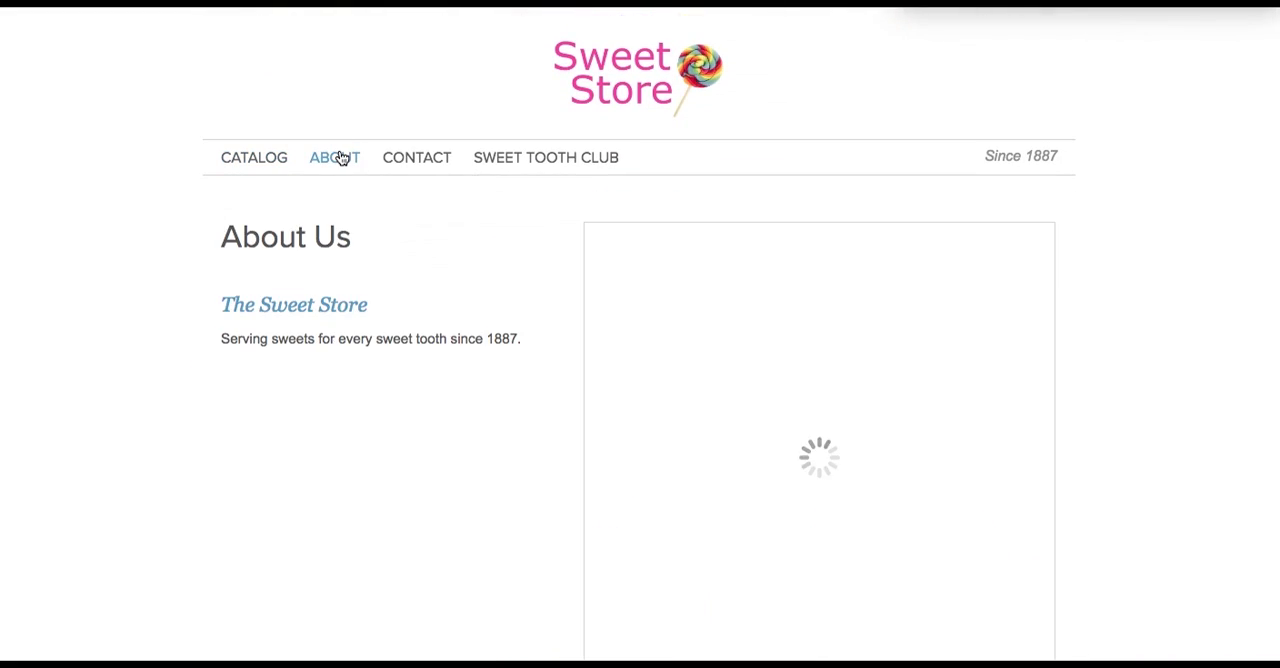
pyautogui.click(402, 165)
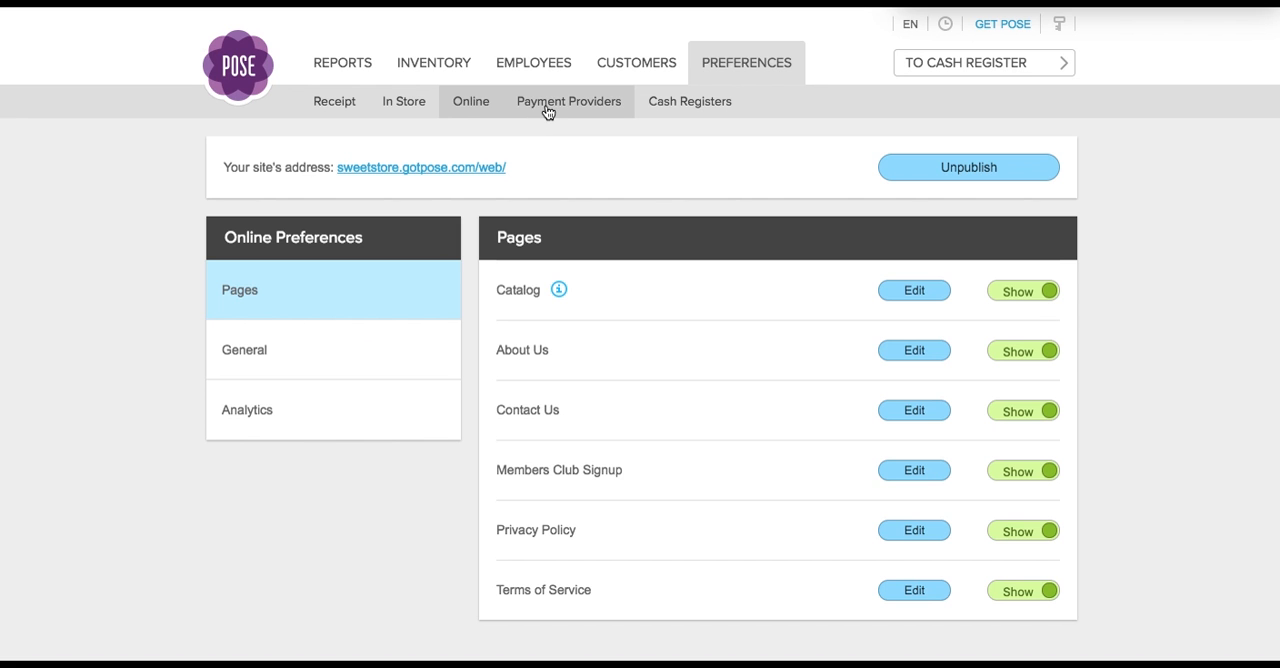
# - Review the payment provider settings and the list of cash registers in the preferences
pyautogui.click(546, 108)
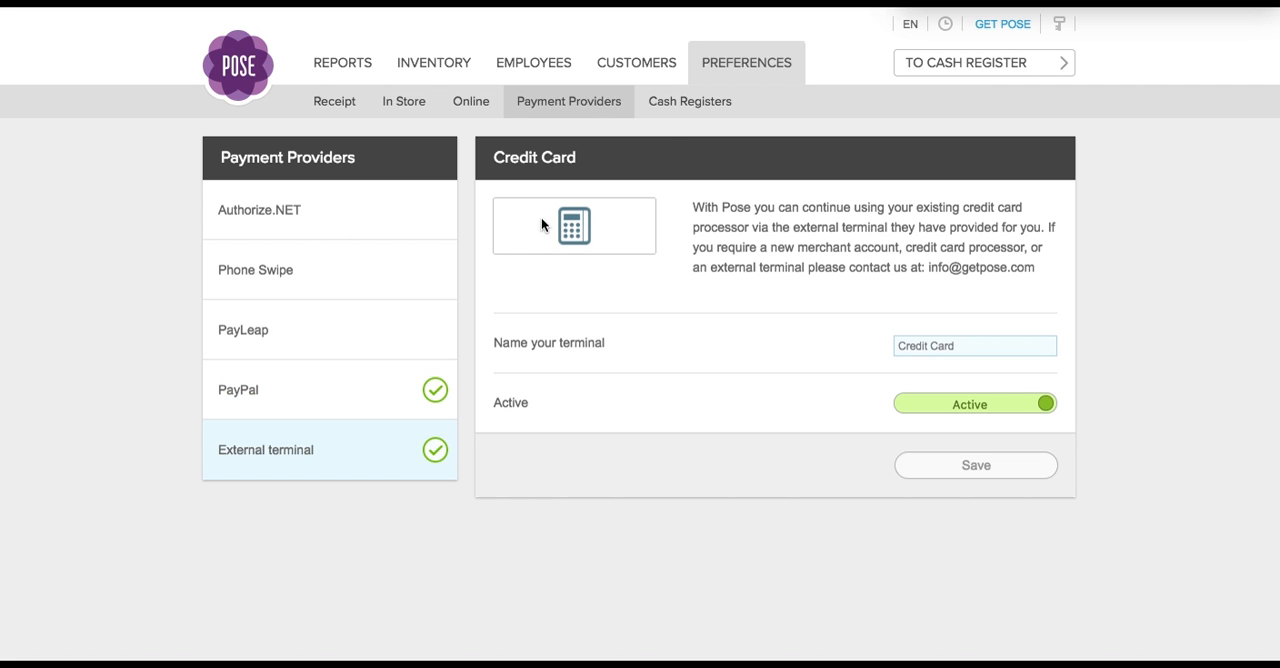
pyautogui.click(674, 115)
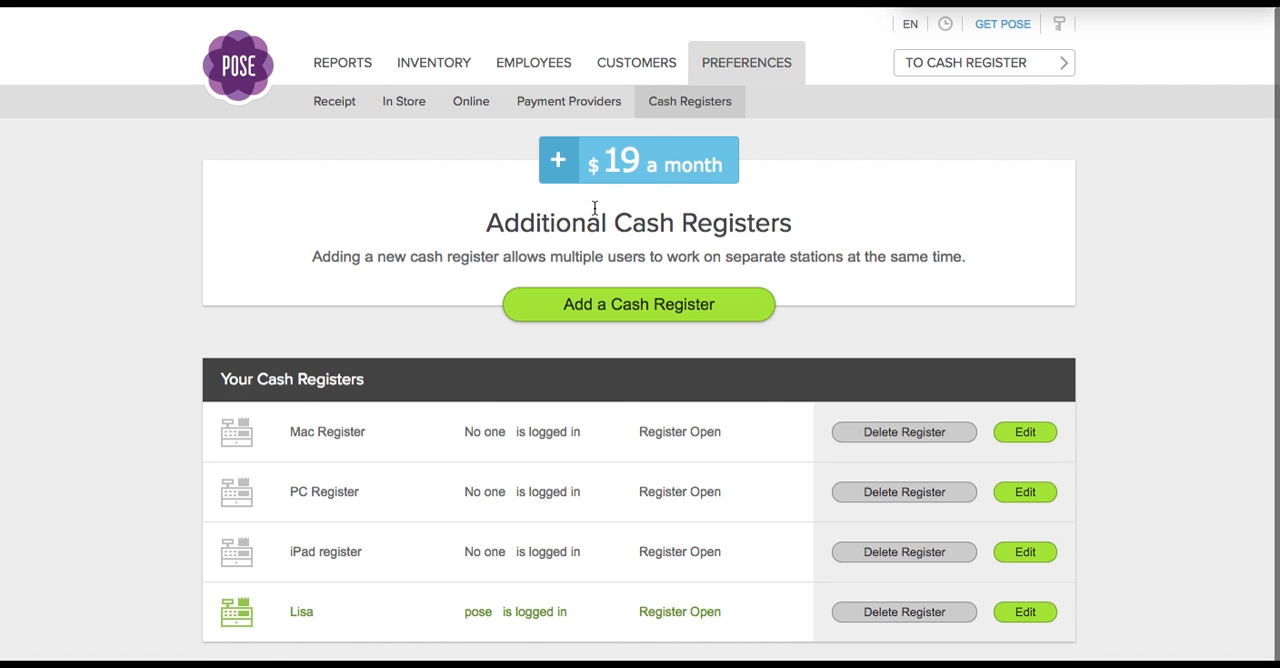
pyautogui.scroll(-1, 594, 212)
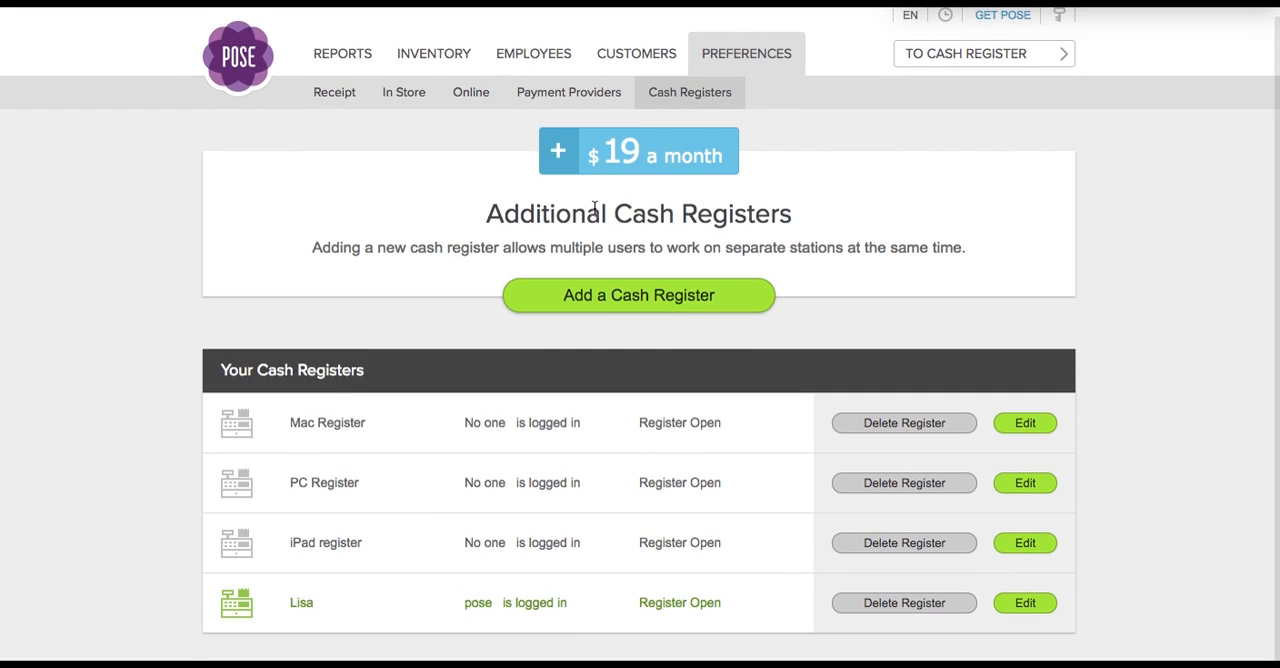
# - Open the customer list and look over the customer groups and records
pyautogui.click(635, 53)
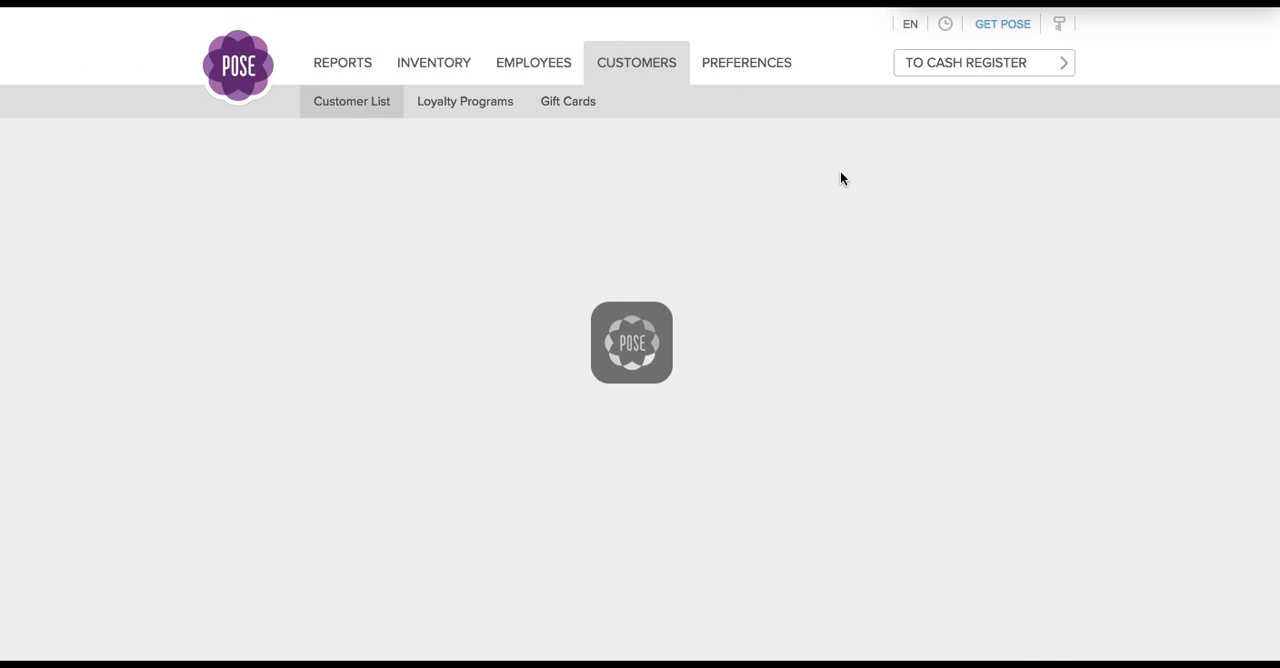
pyautogui.scroll(-3, 1127, 303)
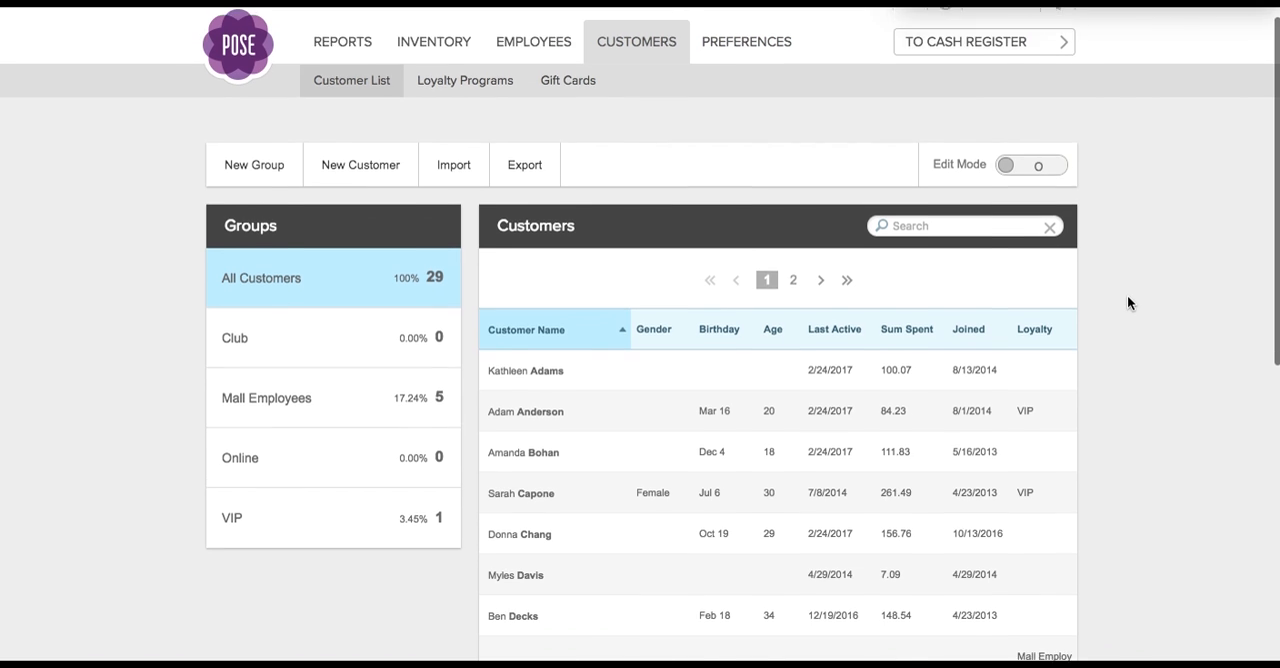
pyautogui.scroll(-3, 1127, 303)
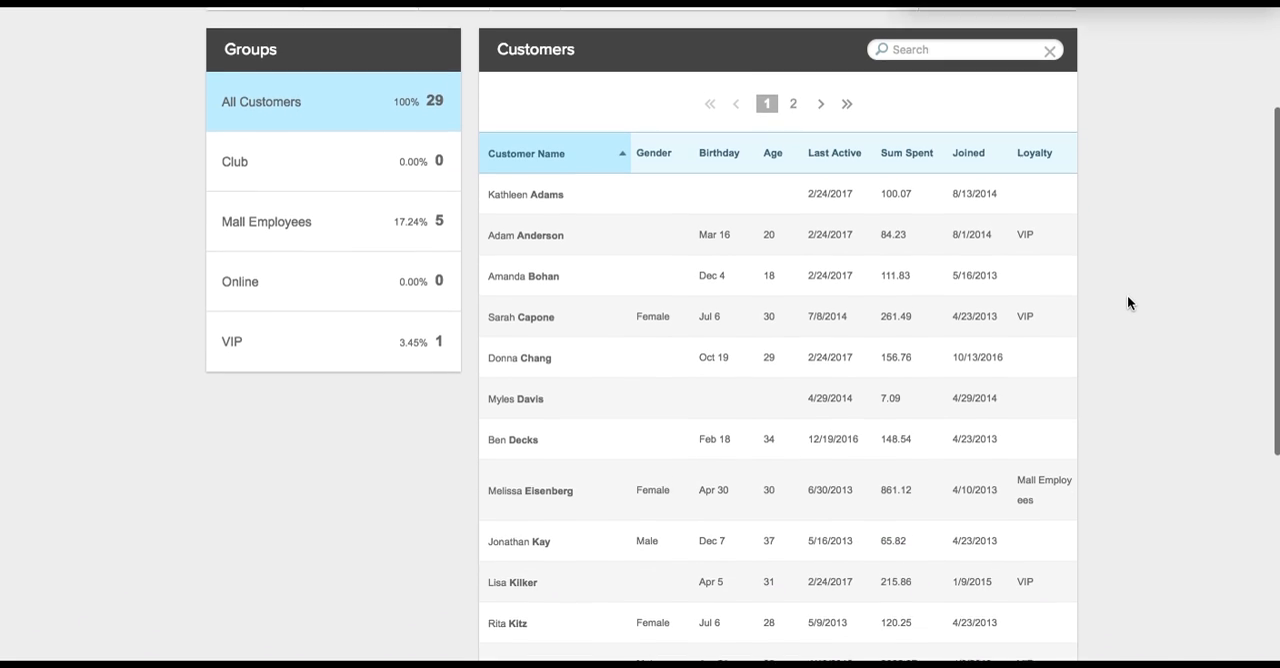
pyautogui.scroll(6, 1127, 299)
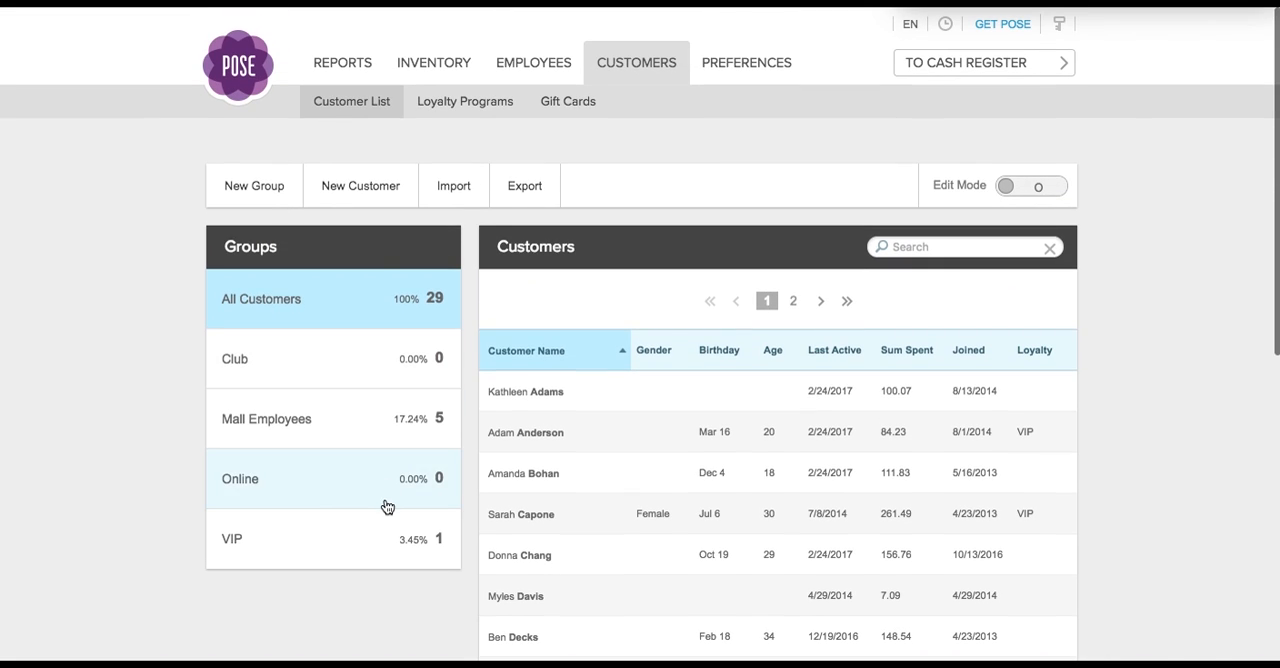
# - View the blank new customer form, close it without saving, and turn on Edit Mode for the customer list
pyautogui.click(352, 196)
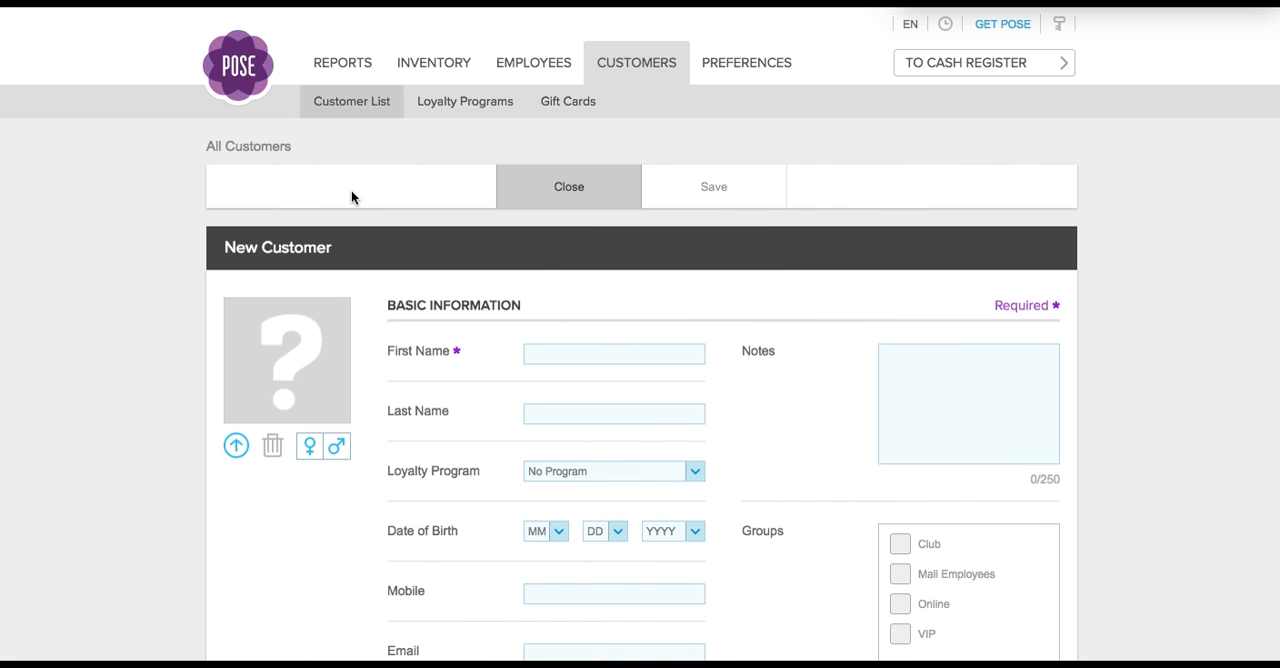
pyautogui.click(543, 187)
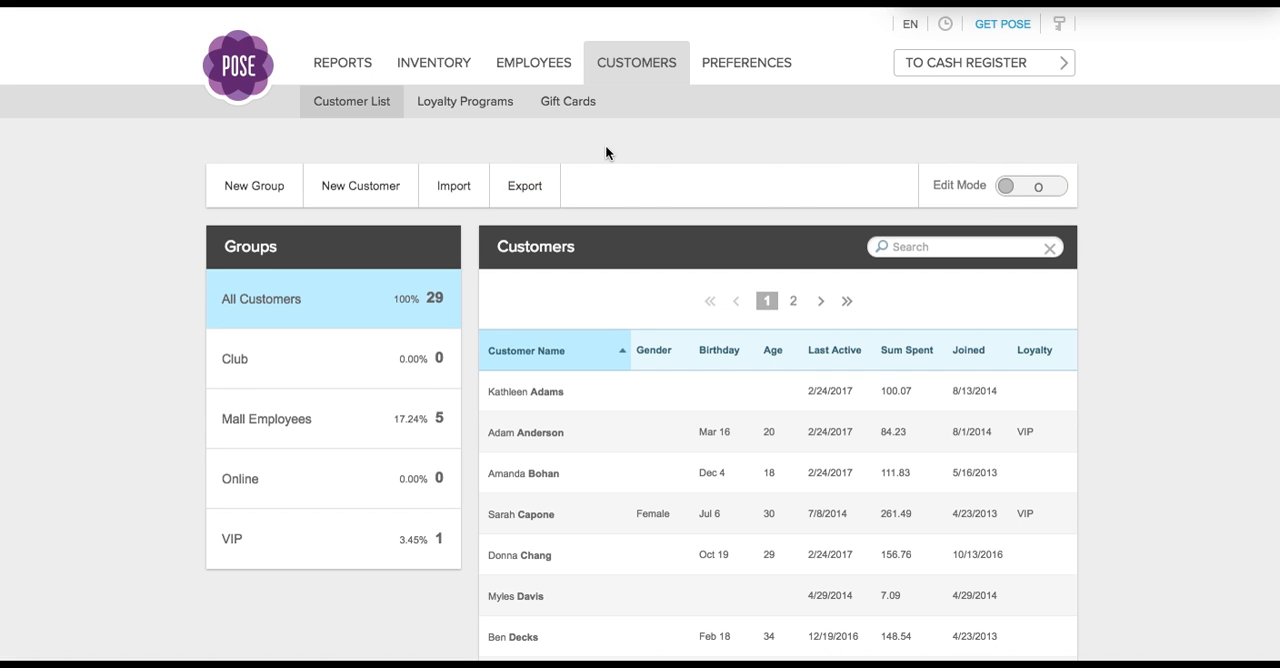
pyautogui.click(1004, 192)
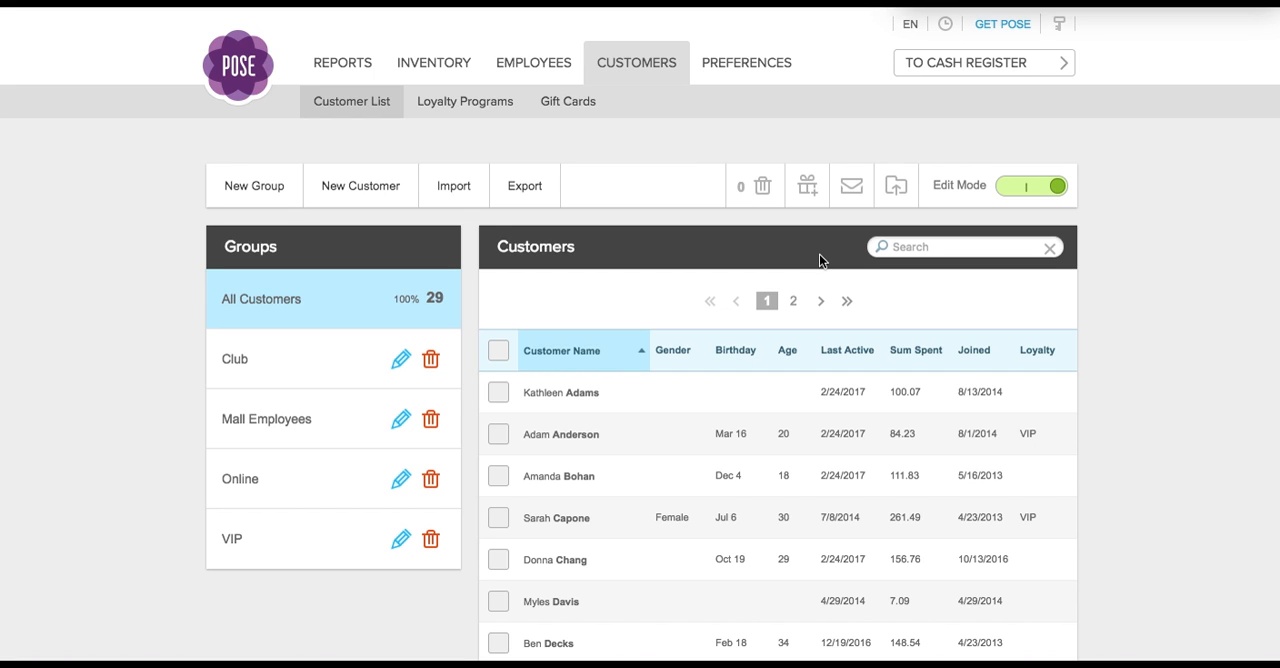
# - Turn off Edit Mode for the customer list and review the Birthday, Punch Card and Loyalty Discount settings in the loyalty programs
pyautogui.click(1056, 185)
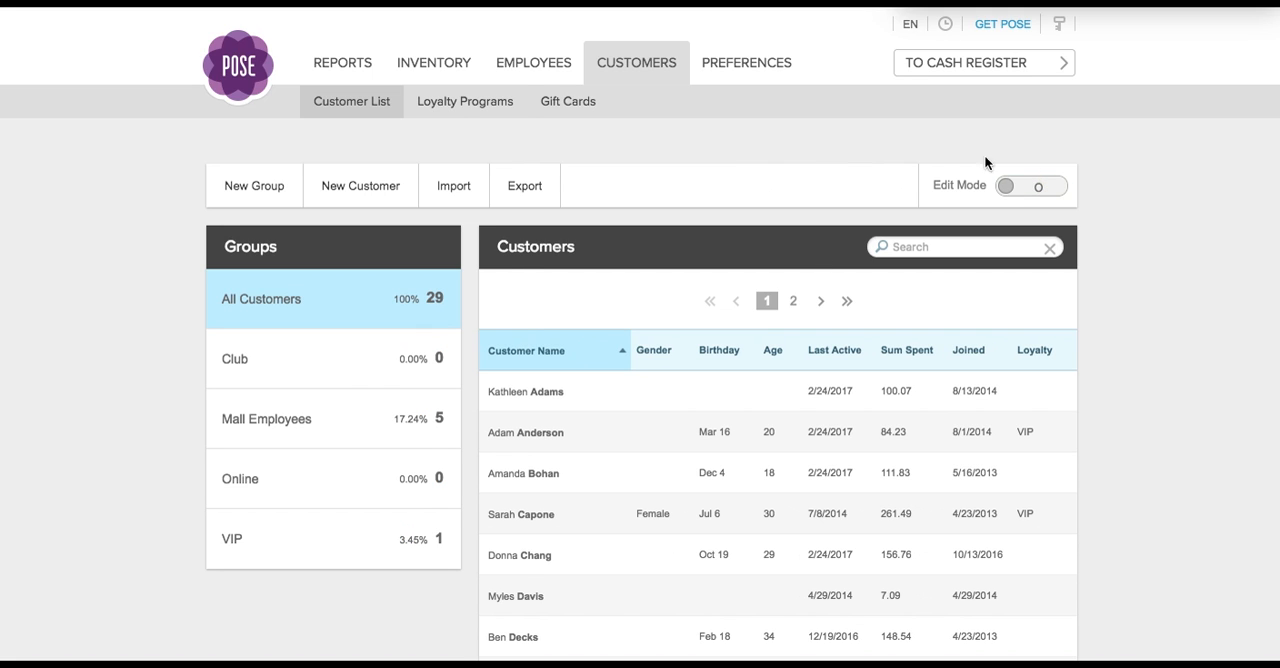
pyautogui.click(457, 106)
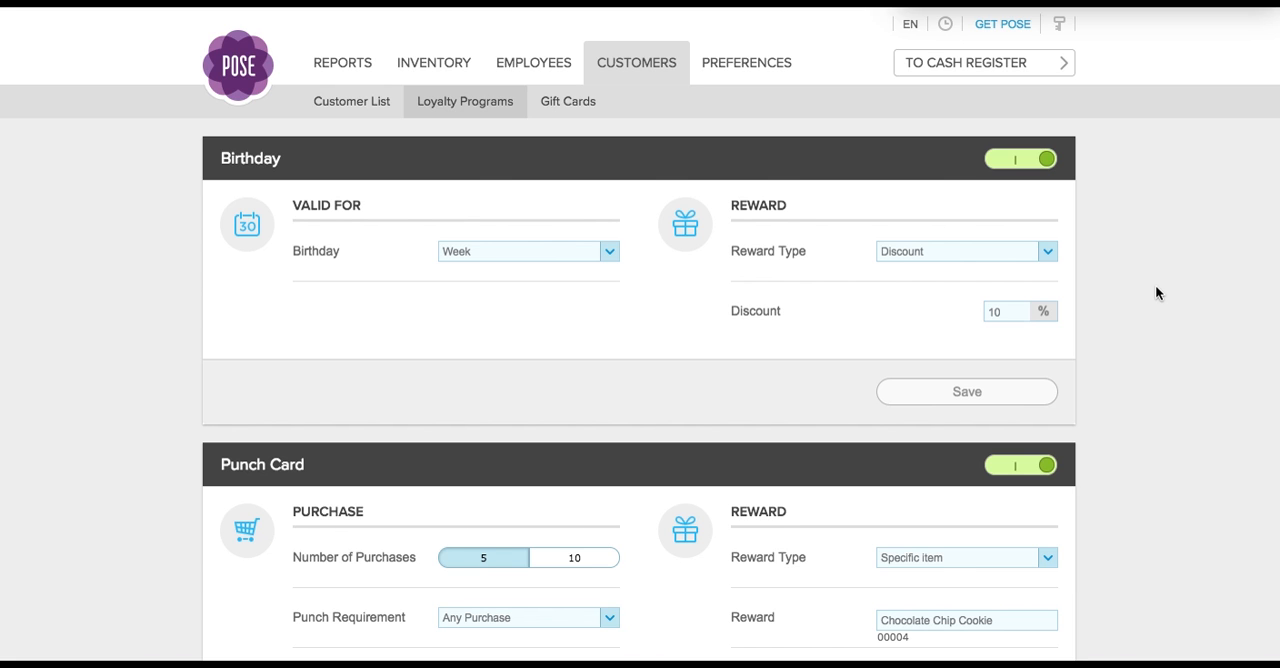
pyautogui.scroll(-2, 1156, 288)
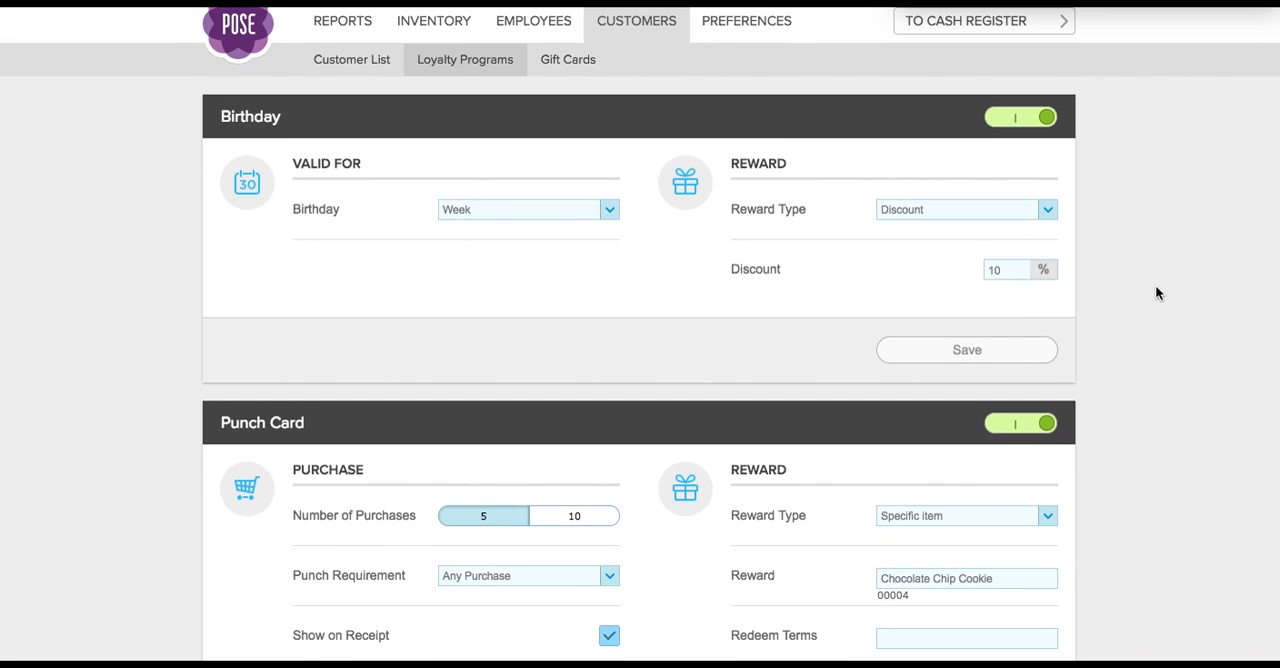
pyautogui.scroll(-3, 1156, 288)
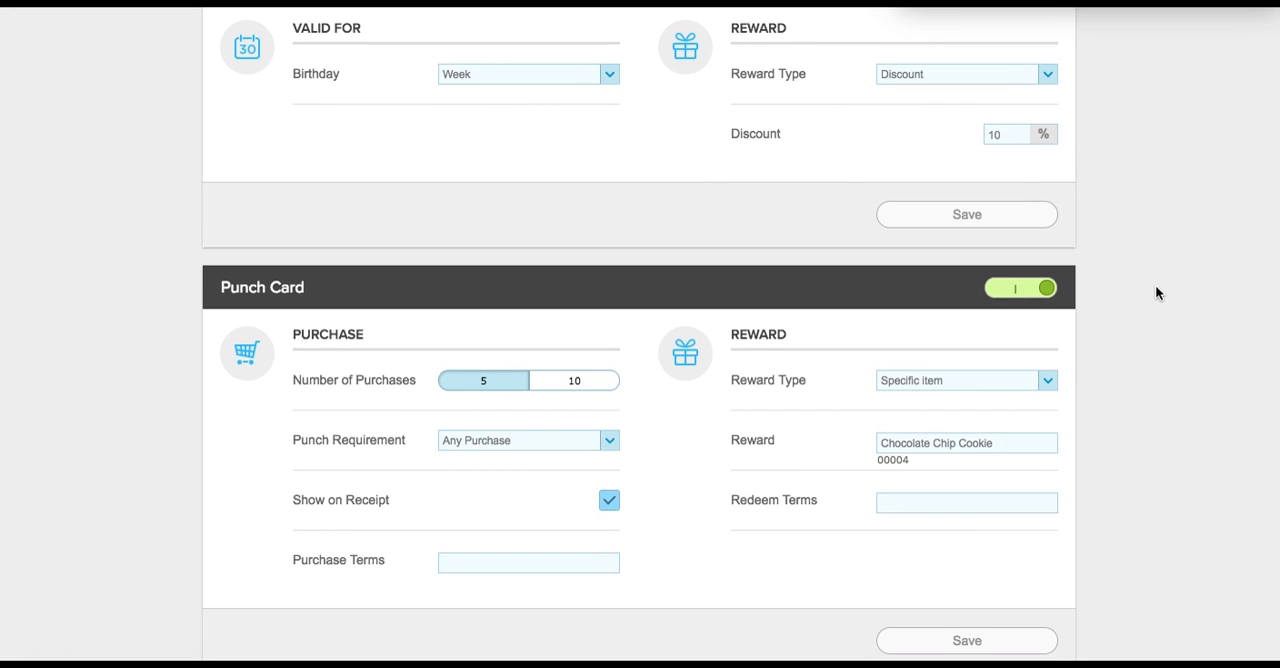
pyautogui.scroll(-3, 1096, 366)
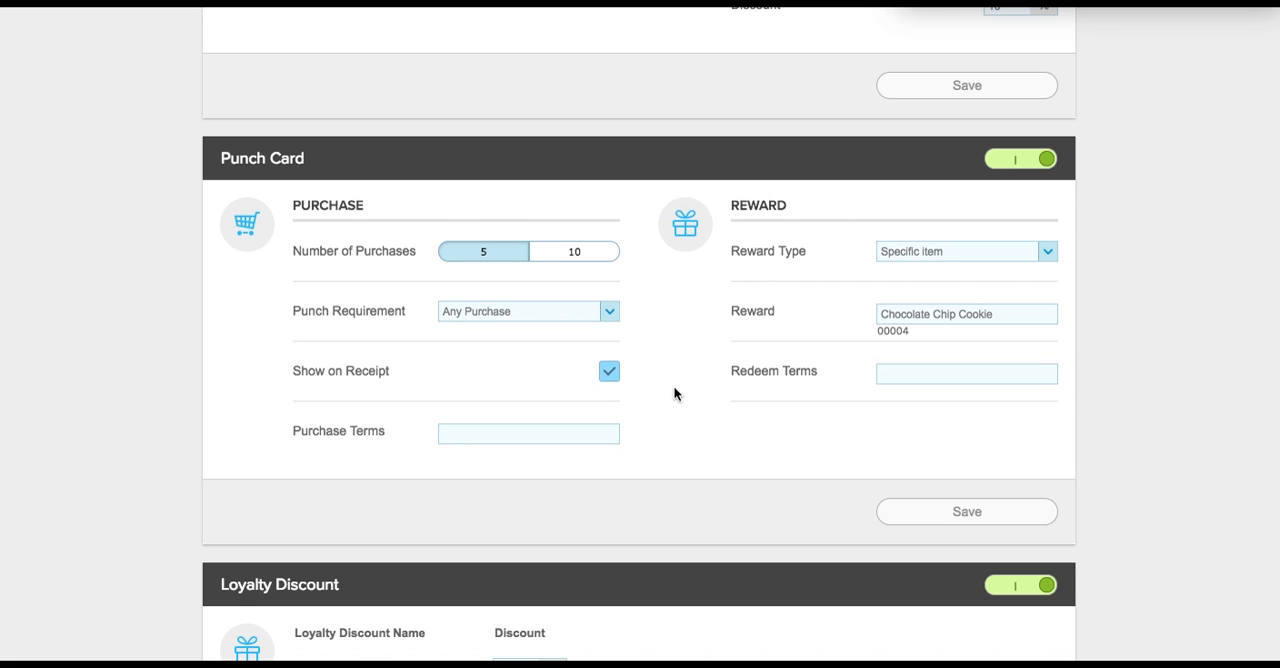
pyautogui.scroll(-5, 674, 390)
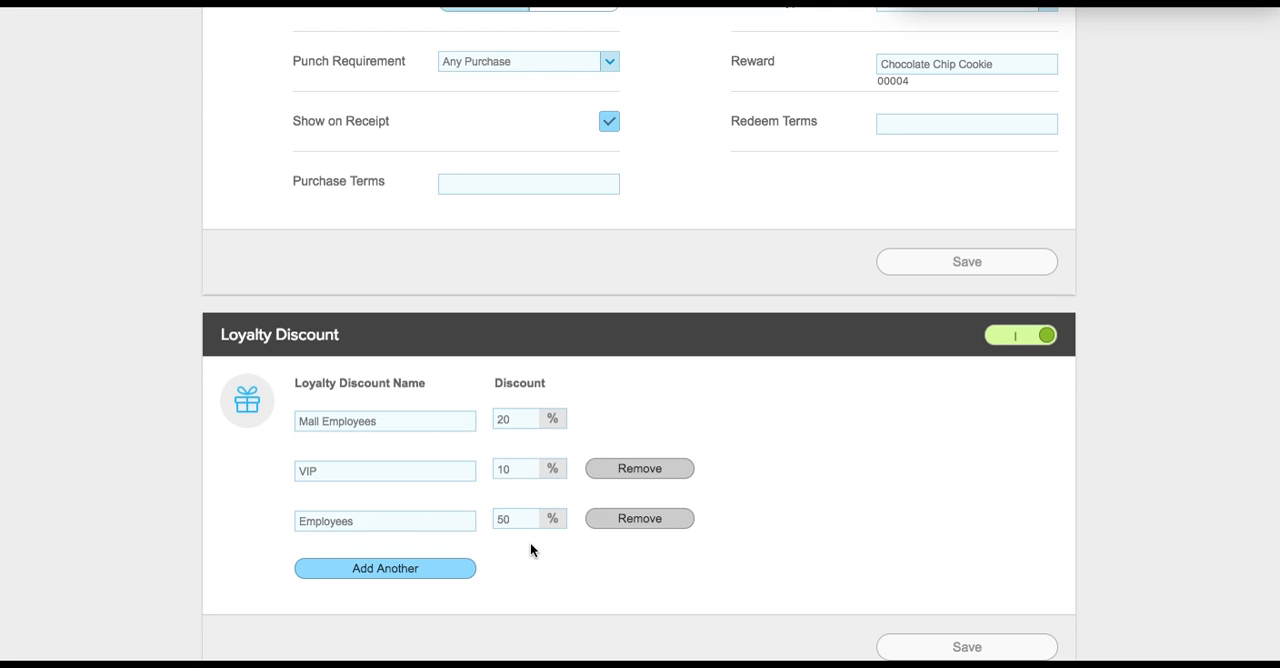
pyautogui.scroll(6, 530, 549)
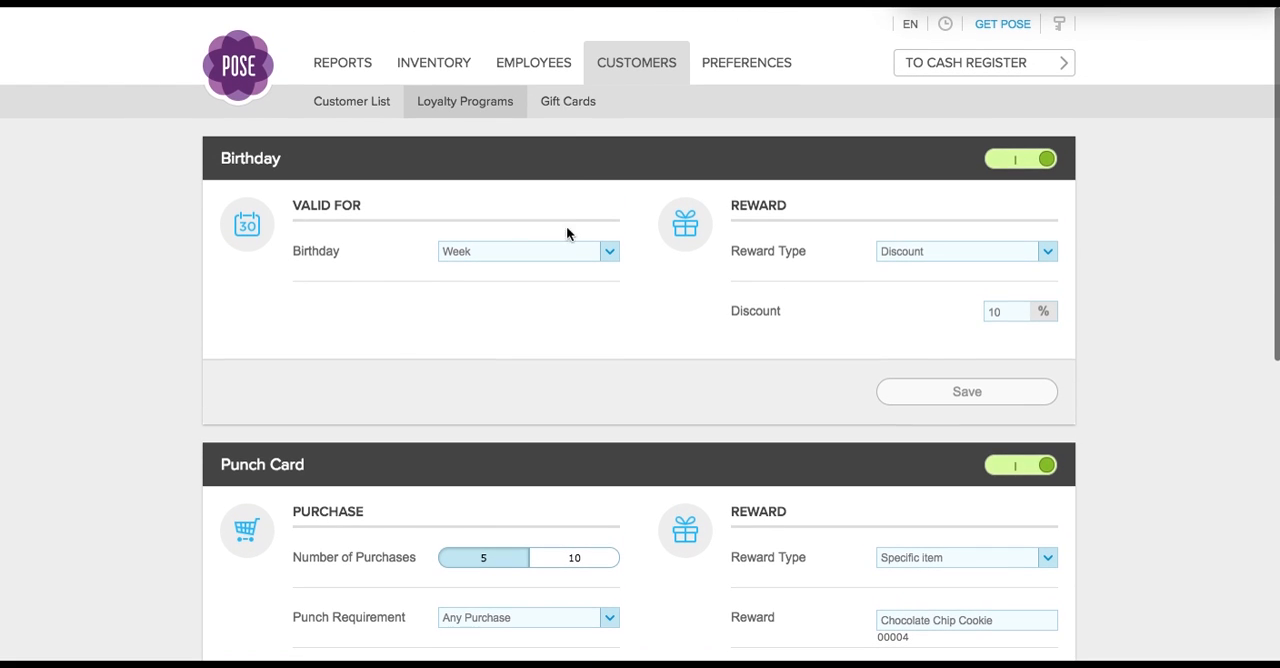
# - Review the gift card settings and presets, viewing the Valid For options without changing the selection
pyautogui.click(573, 110)
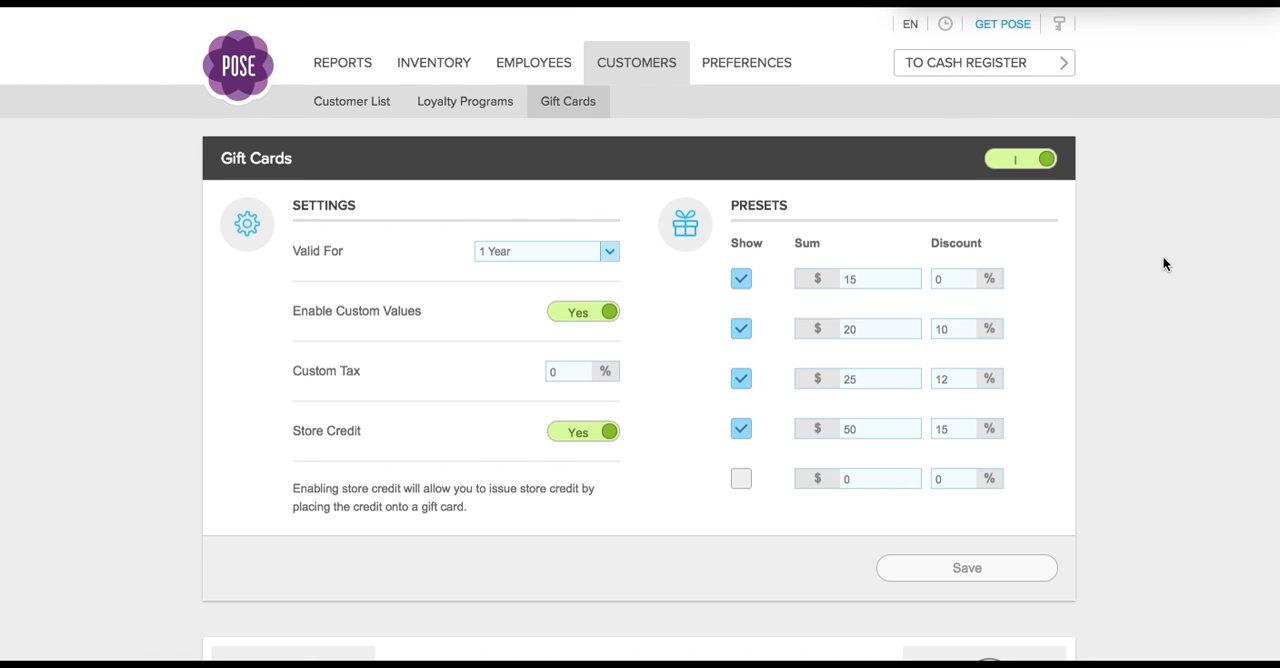
pyautogui.scroll(-3, 1163, 263)
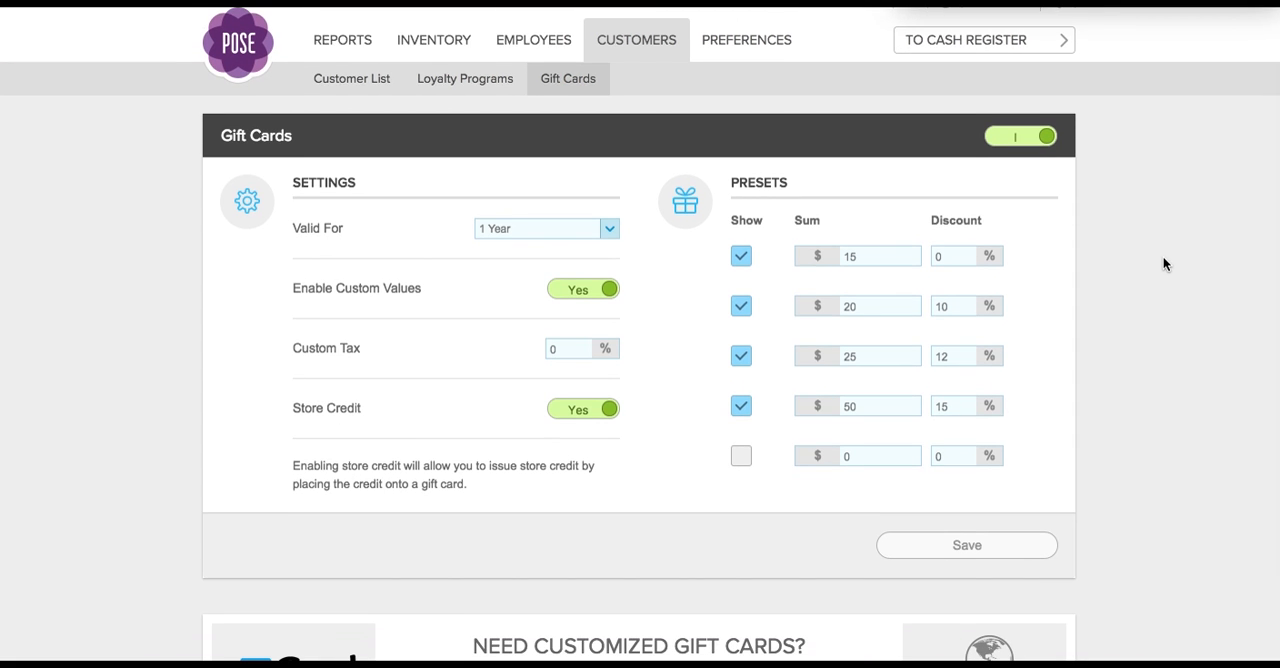
pyautogui.scroll(-1, 1163, 258)
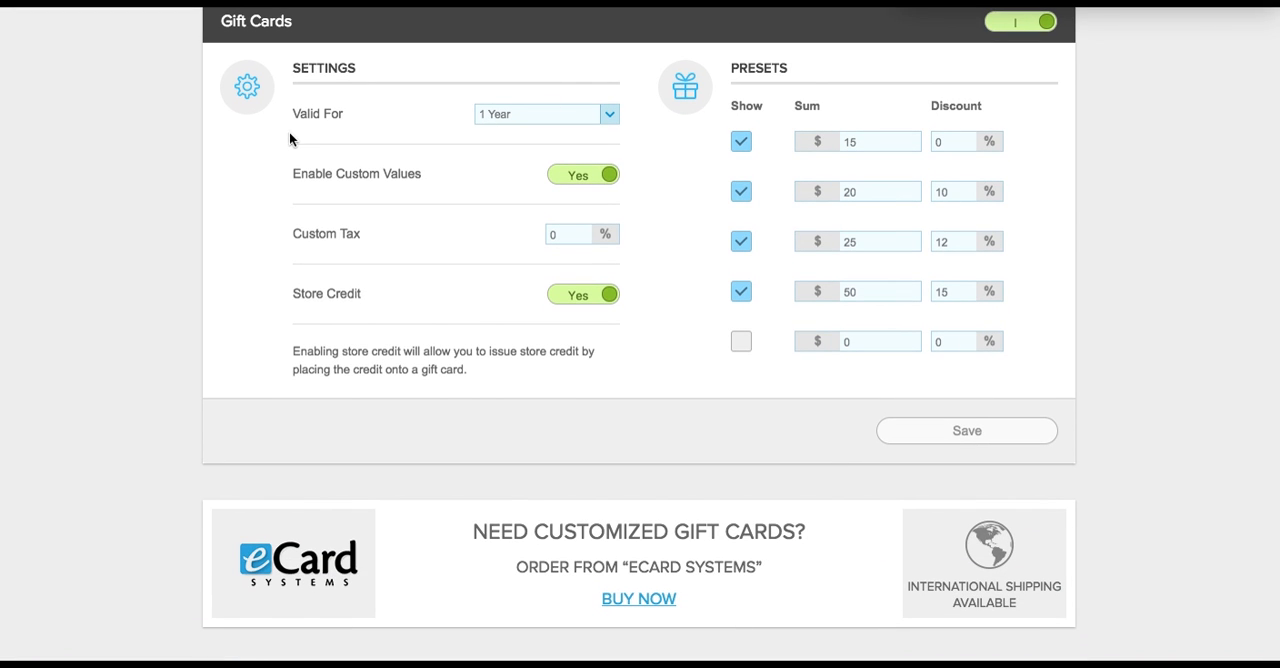
pyautogui.click(586, 117)
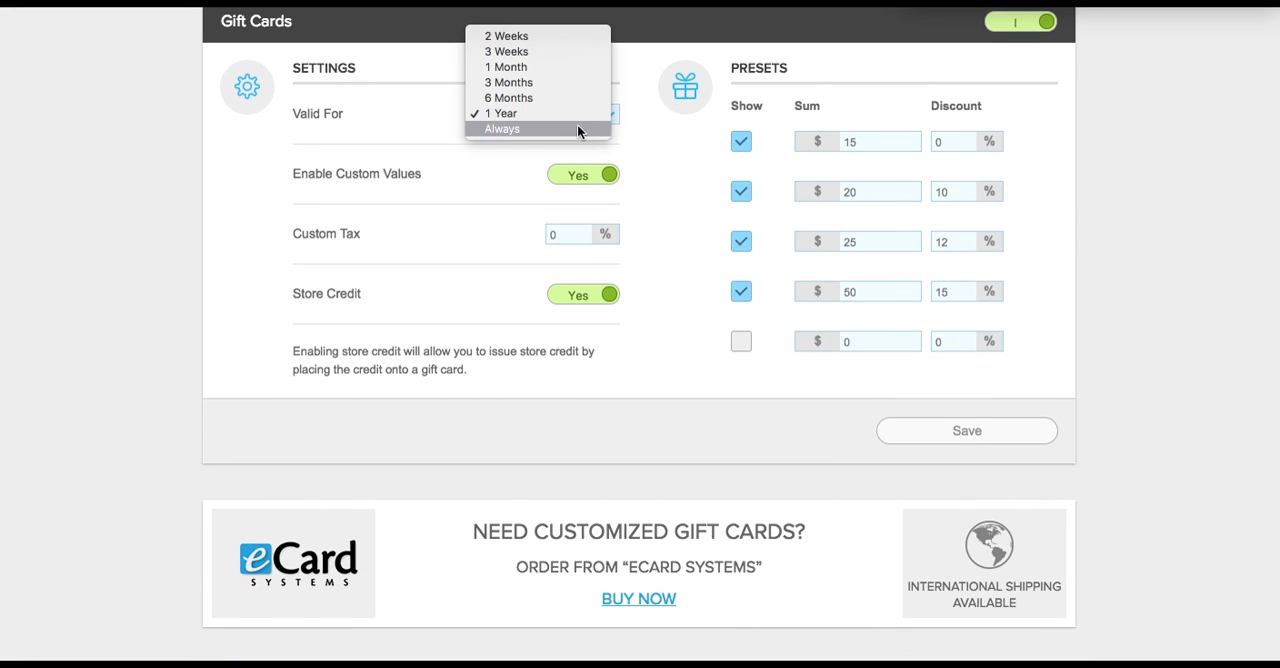
pyautogui.click(250, 171)
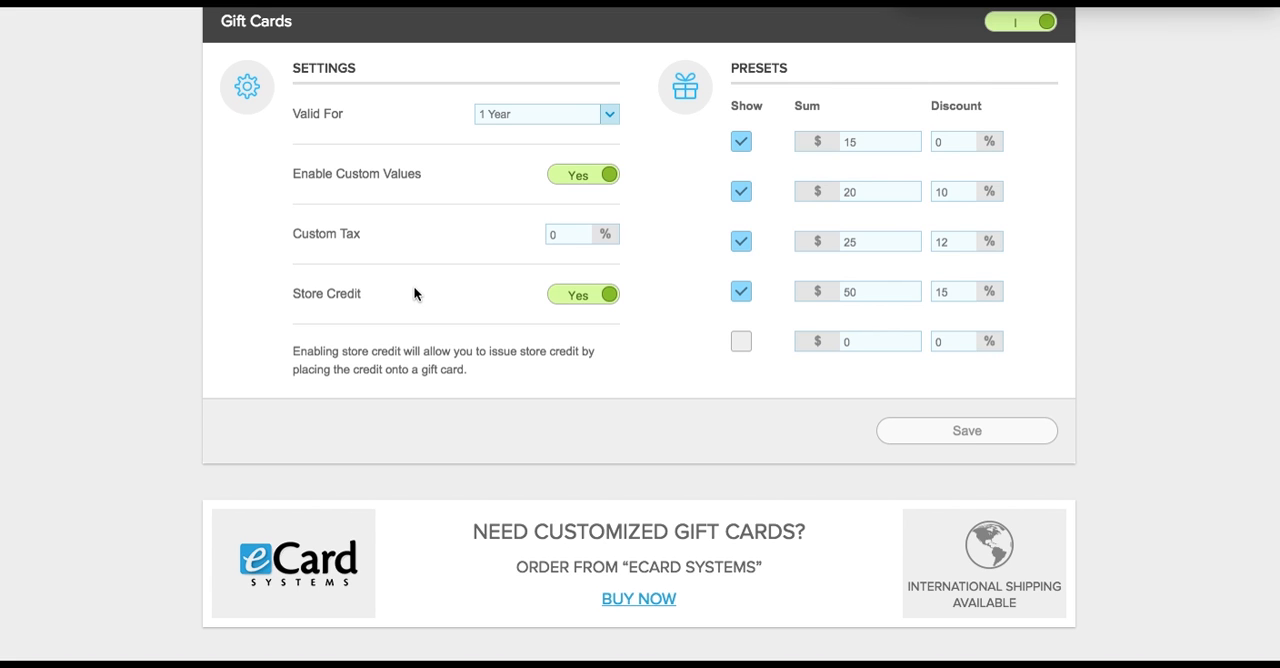
pyautogui.scroll(-1, 415, 292)
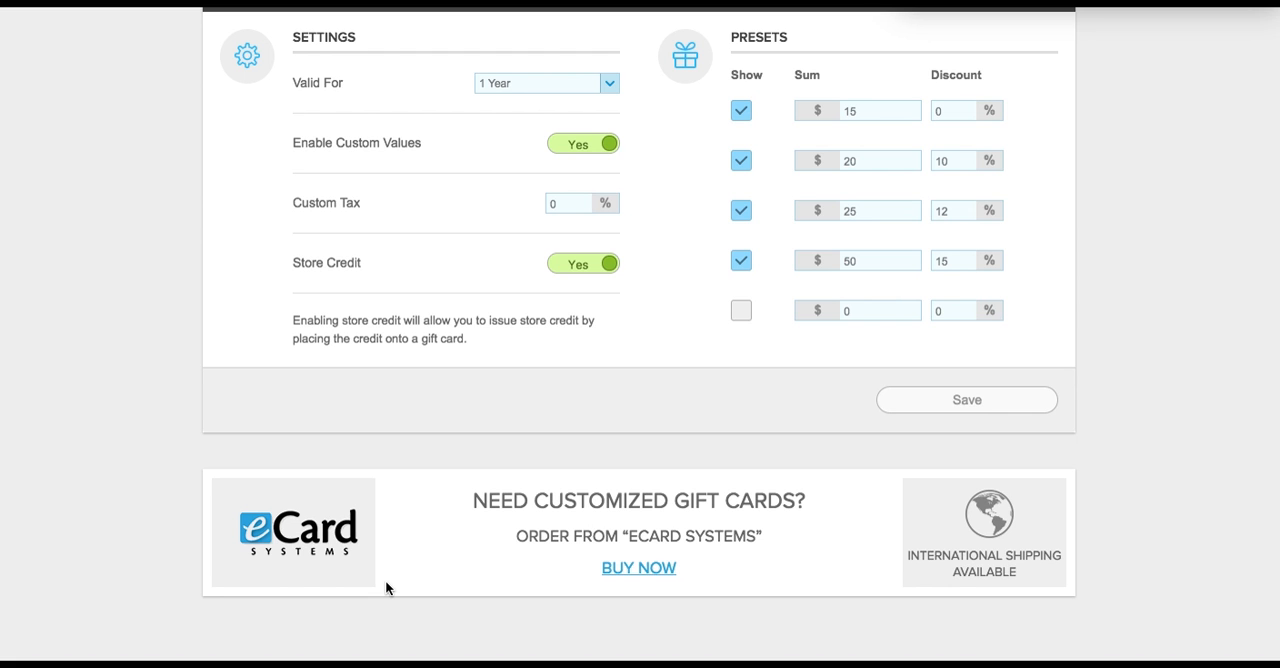
pyautogui.scroll(4, 386, 588)
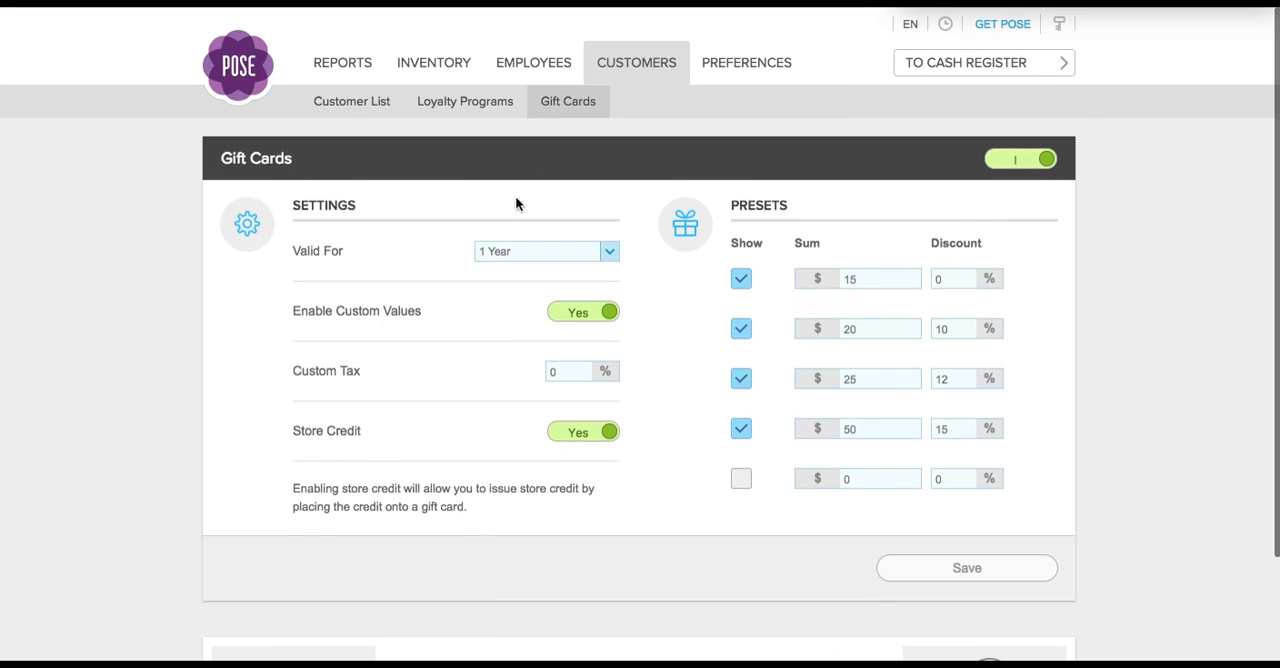
# - Open the employee list and examine the cashier-only employee's personal details, login fields and employee roles
pyautogui.click(531, 72)
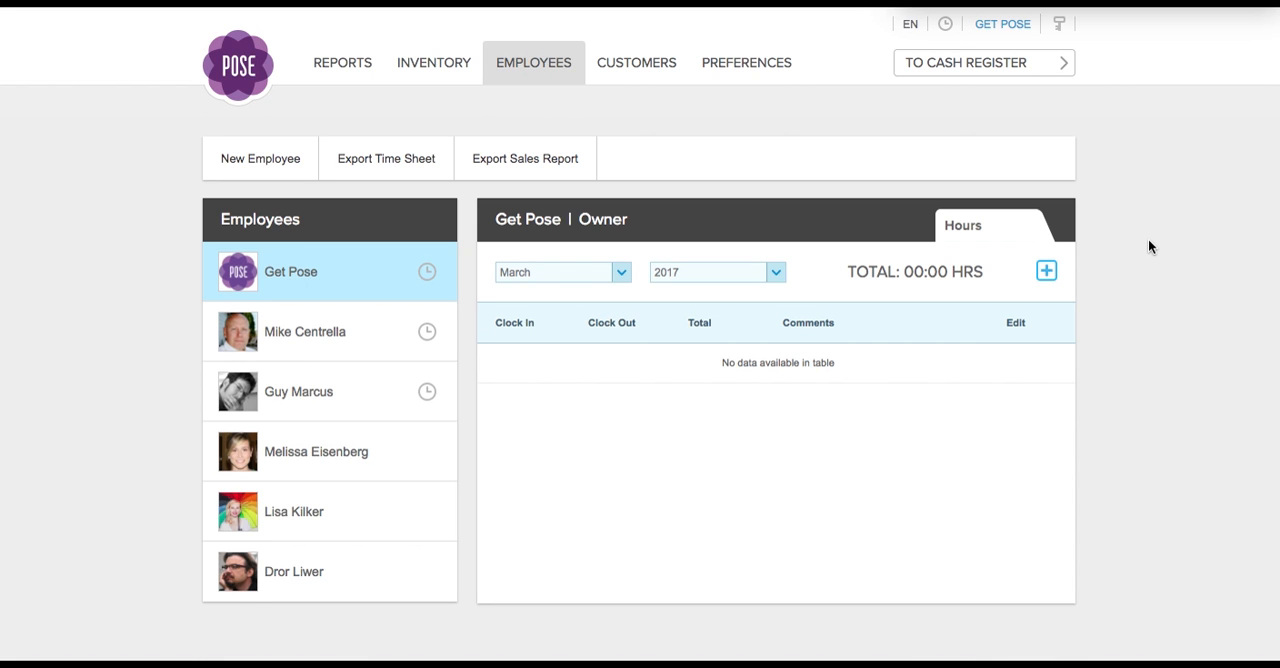
pyautogui.click(307, 462)
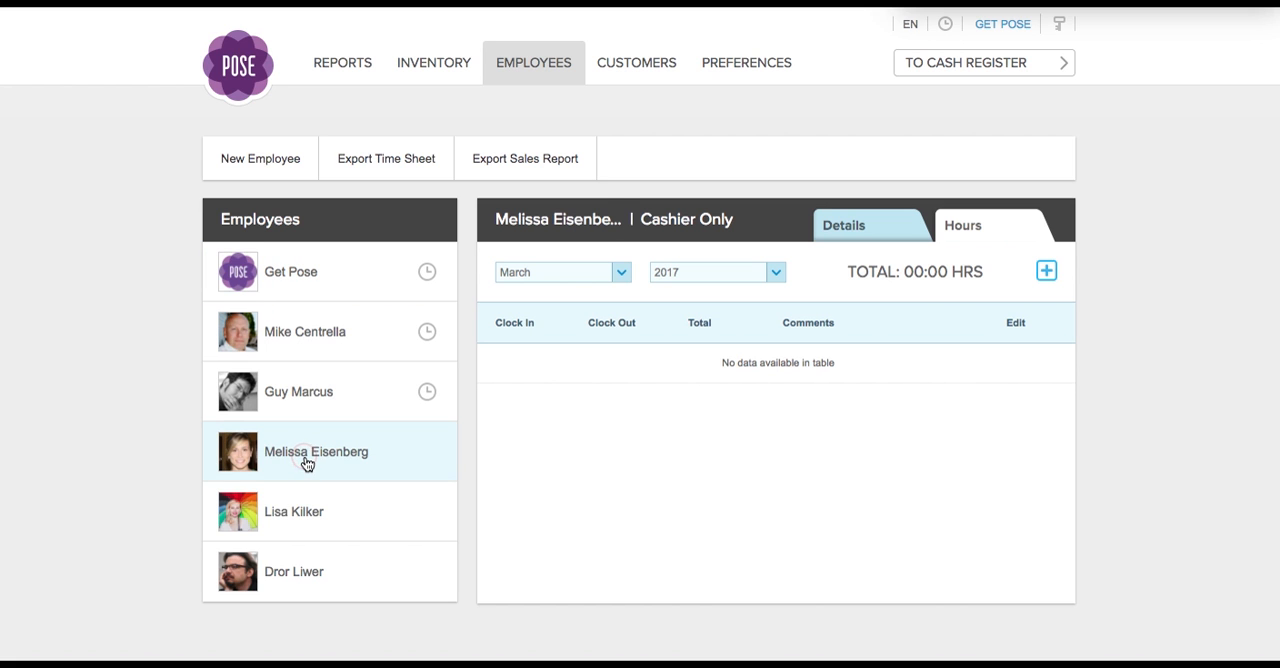
pyautogui.click(842, 228)
pyautogui.scroll(-3, 1092, 350)
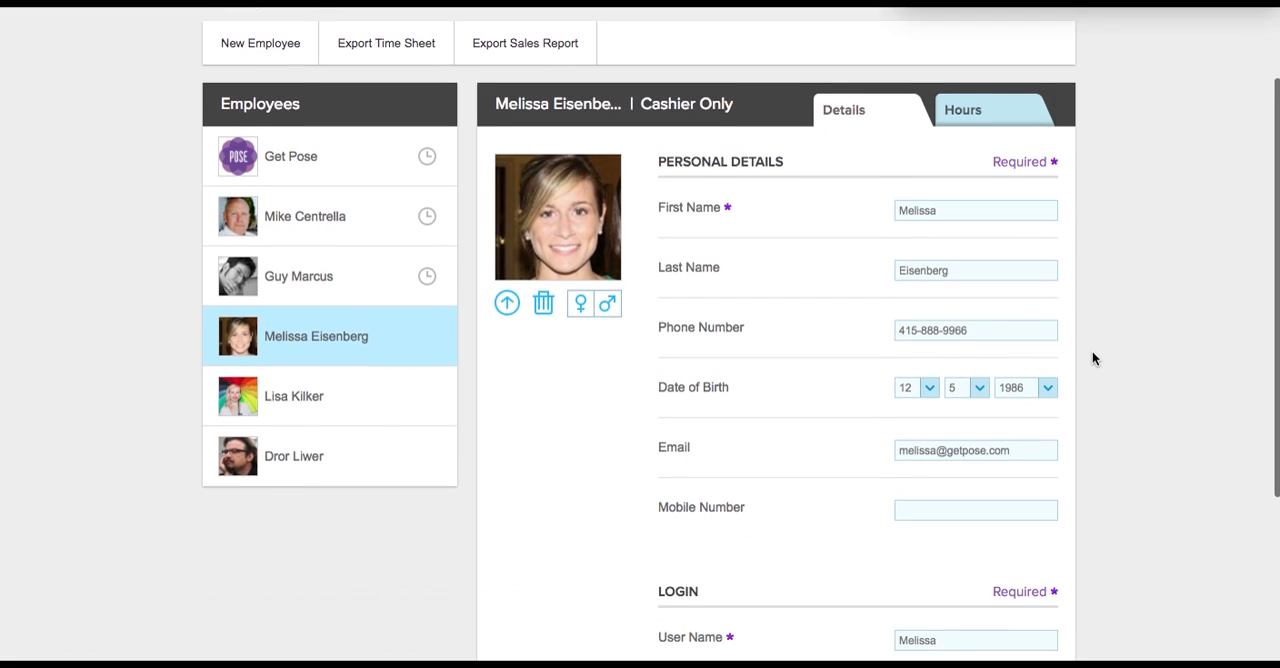
pyautogui.scroll(-2, 861, 316)
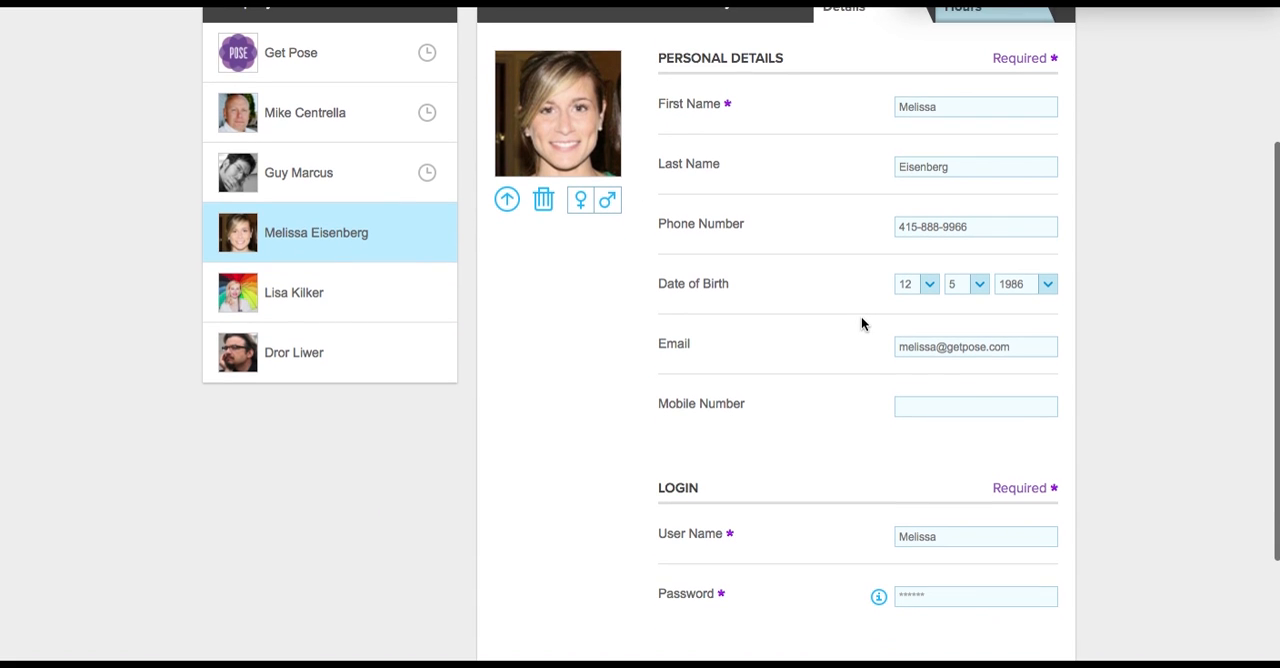
pyautogui.scroll(-3, 864, 397)
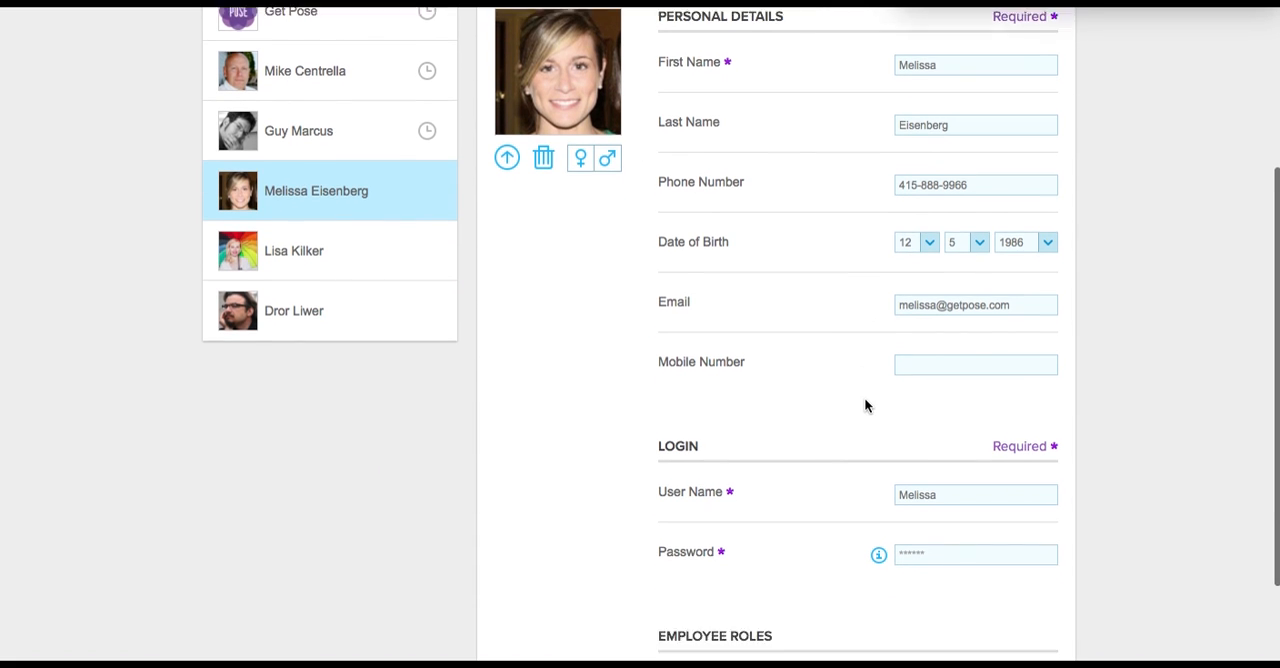
pyautogui.scroll(-1, 864, 397)
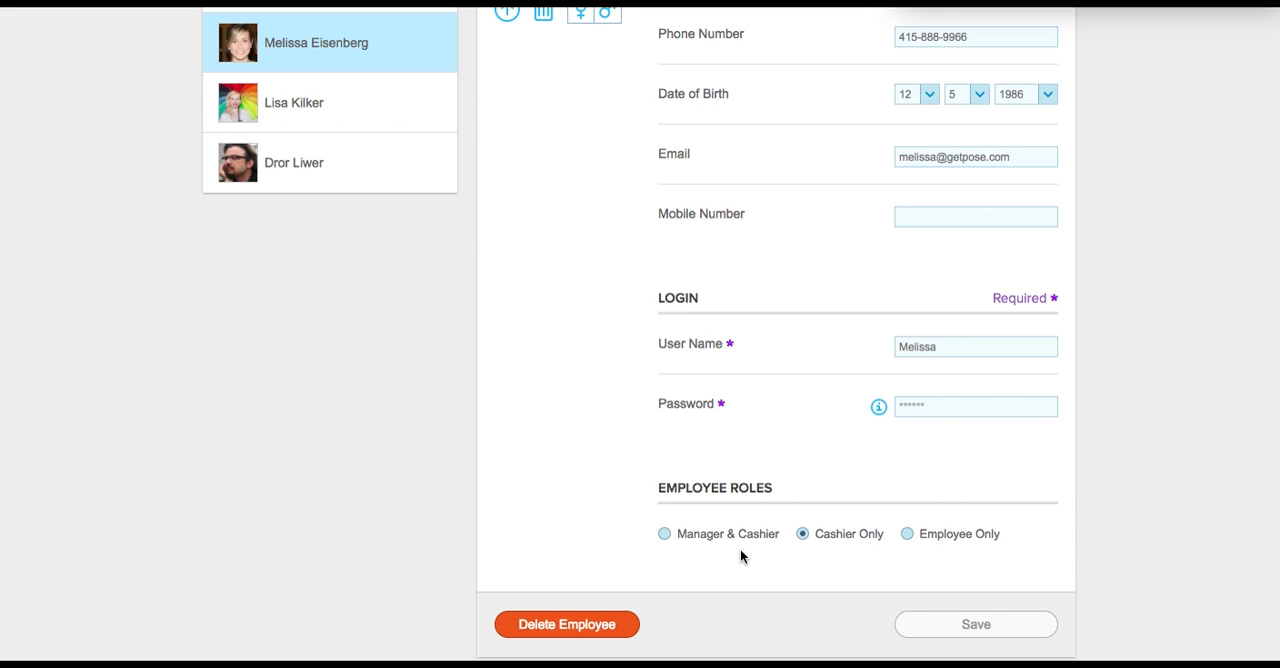
# - Look over the selected employee's details again and view the employee's recorded hours
pyautogui.scroll(3, 768, 372)
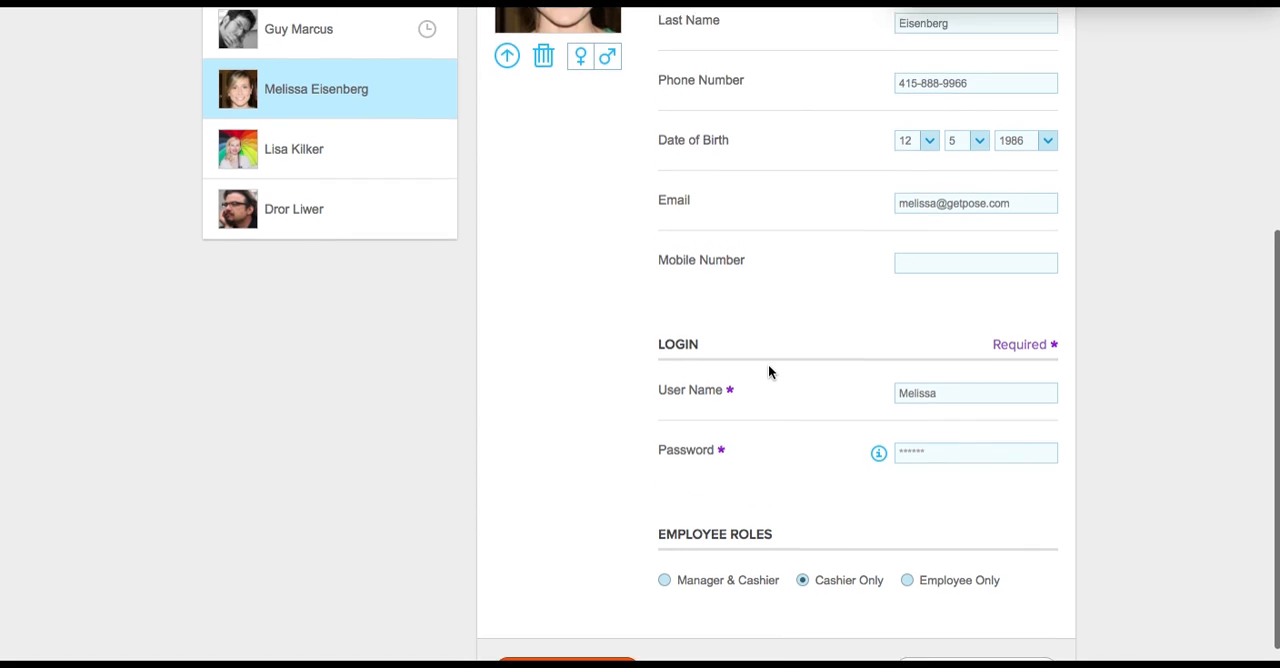
pyautogui.scroll(5, 768, 372)
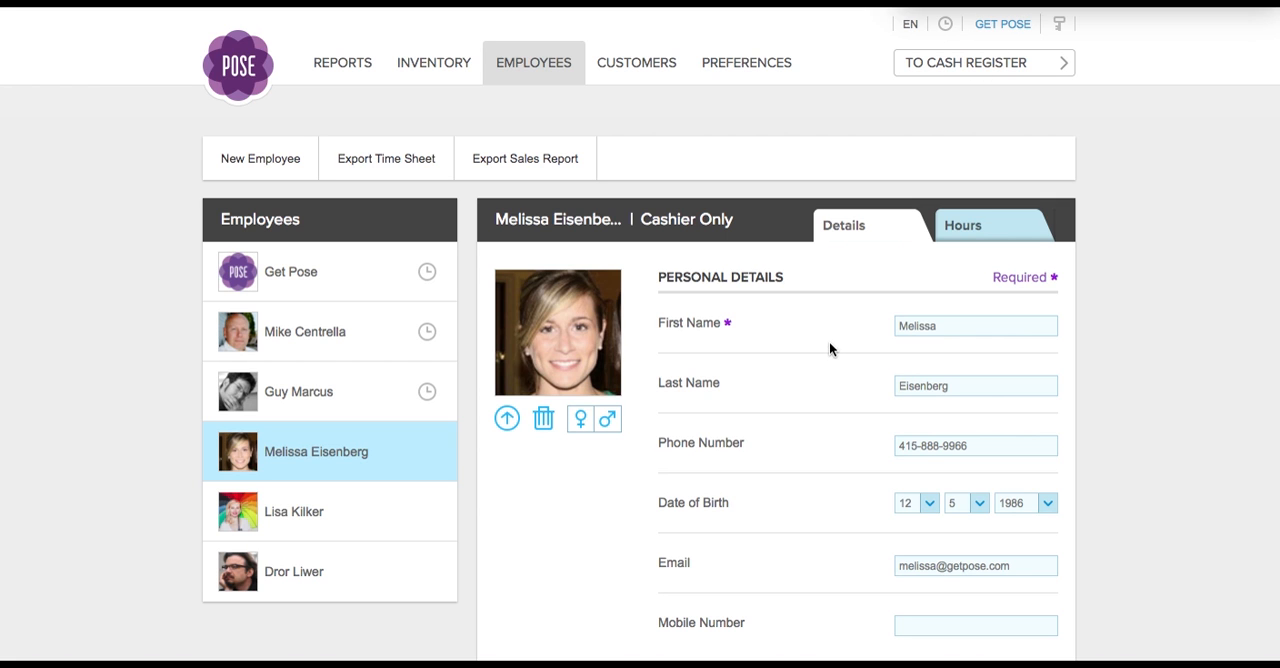
pyautogui.scroll(-6, 829, 341)
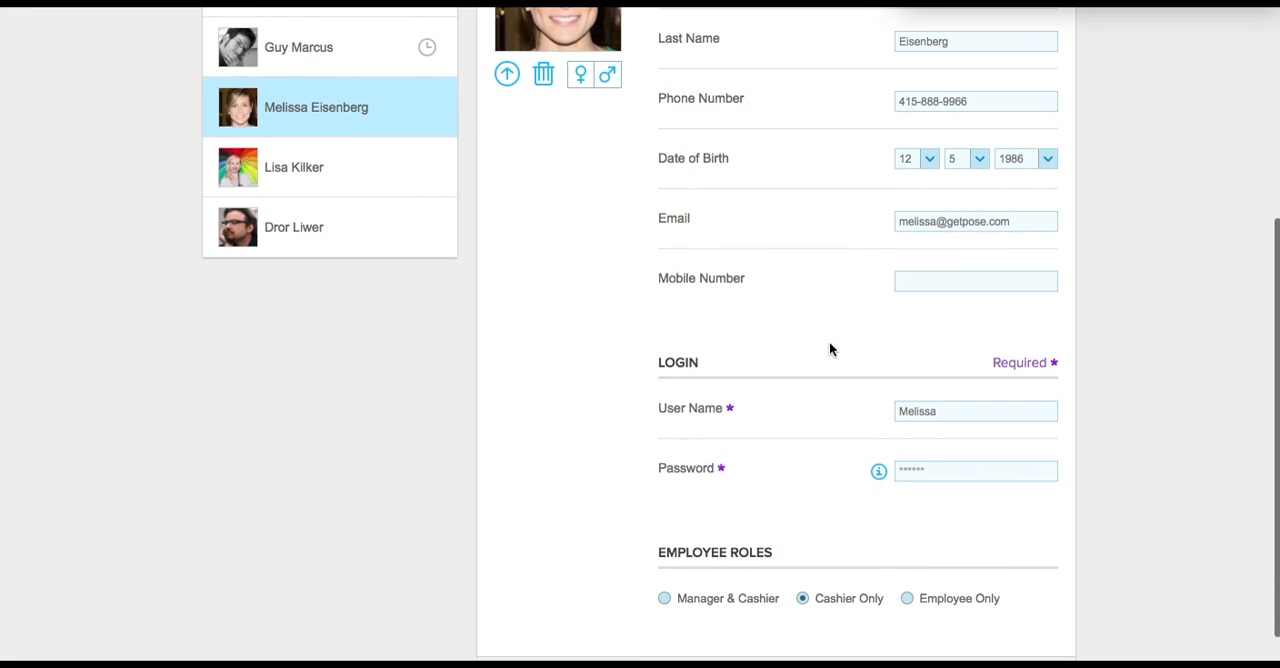
pyautogui.scroll(7, 829, 349)
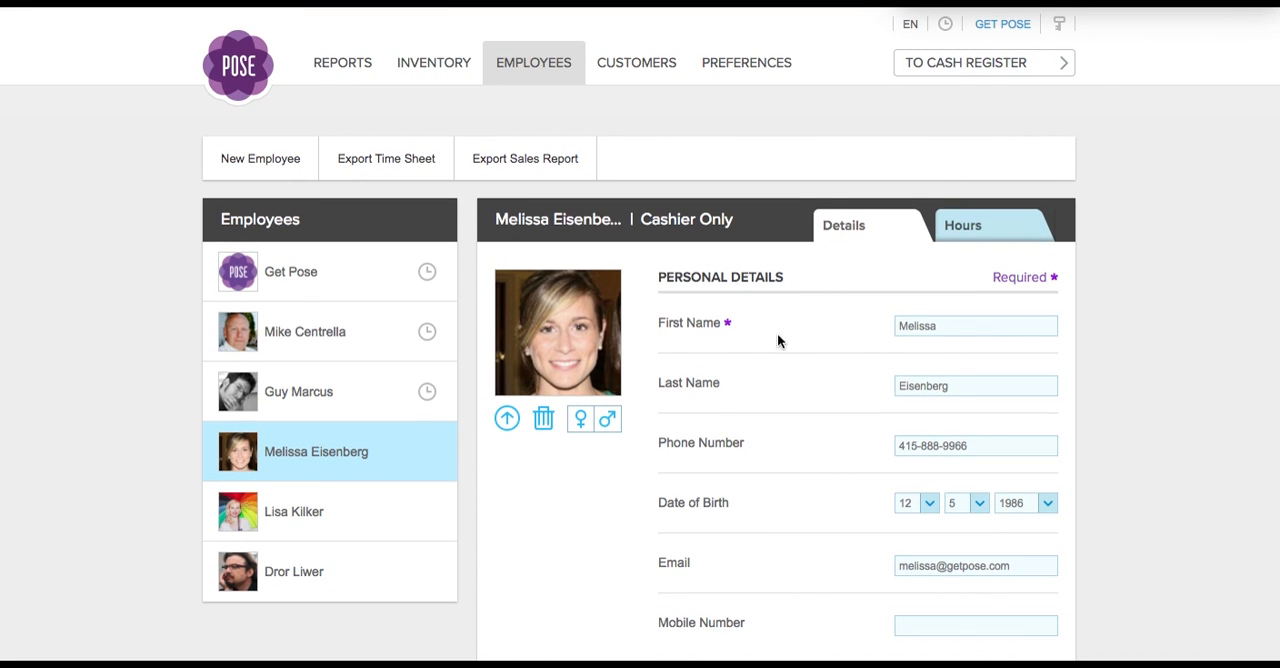
pyautogui.scroll(-1, 775, 355)
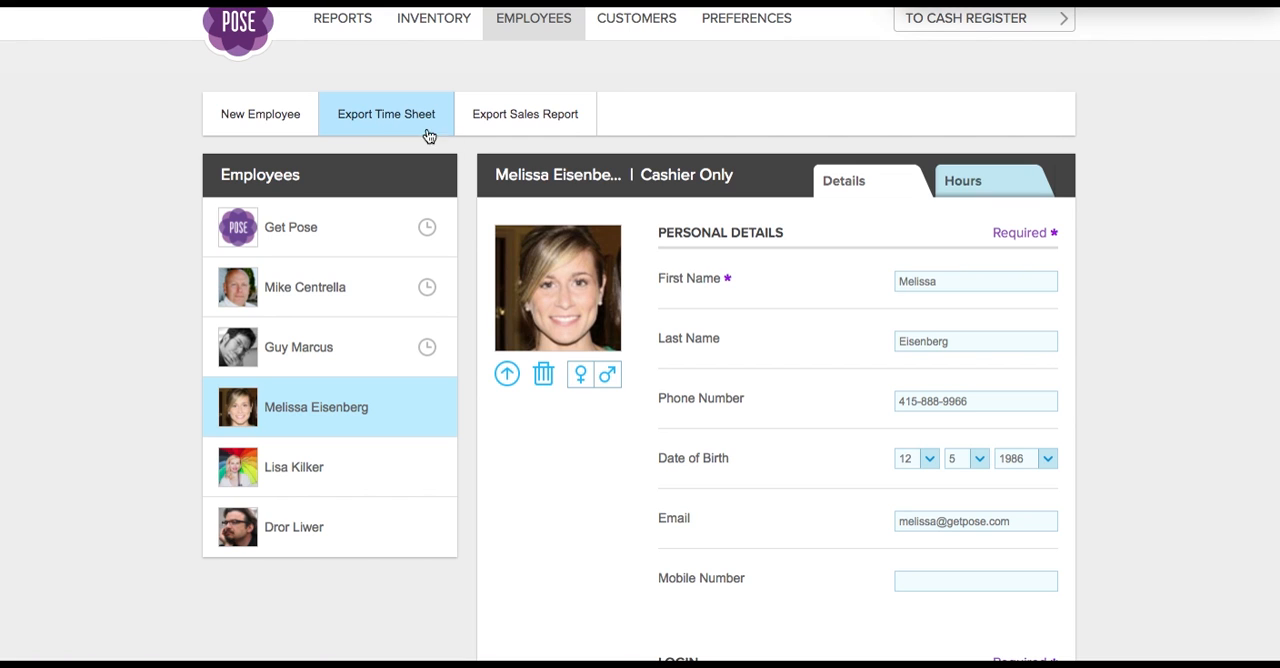
pyautogui.click(983, 186)
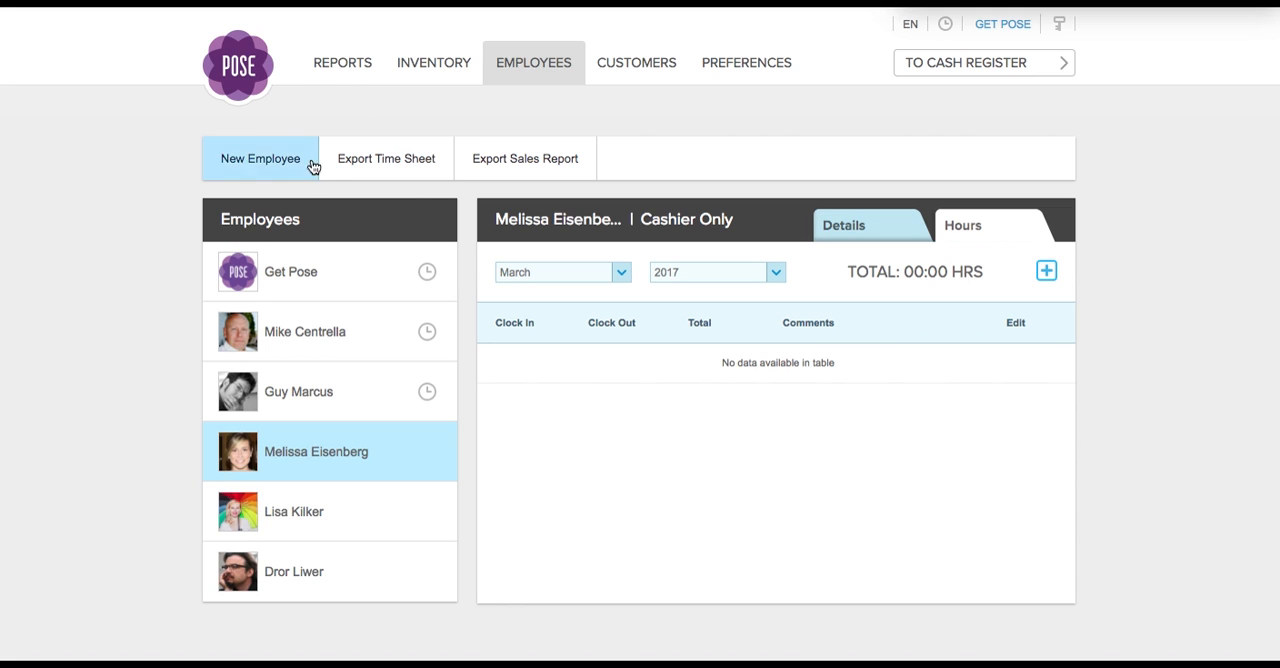
# - Open the inventory, browse the Cookies subcategory under Baked Goods, and return to the Main Category
pyautogui.click(428, 70)
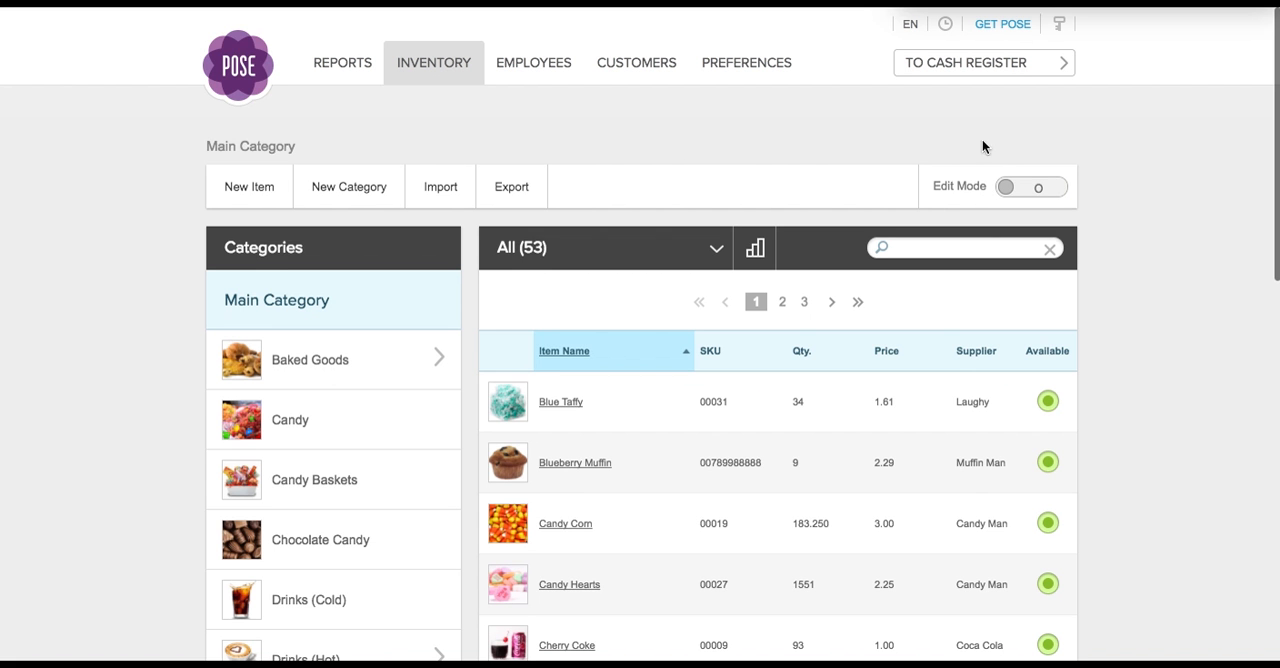
pyautogui.scroll(-2, 1143, 256)
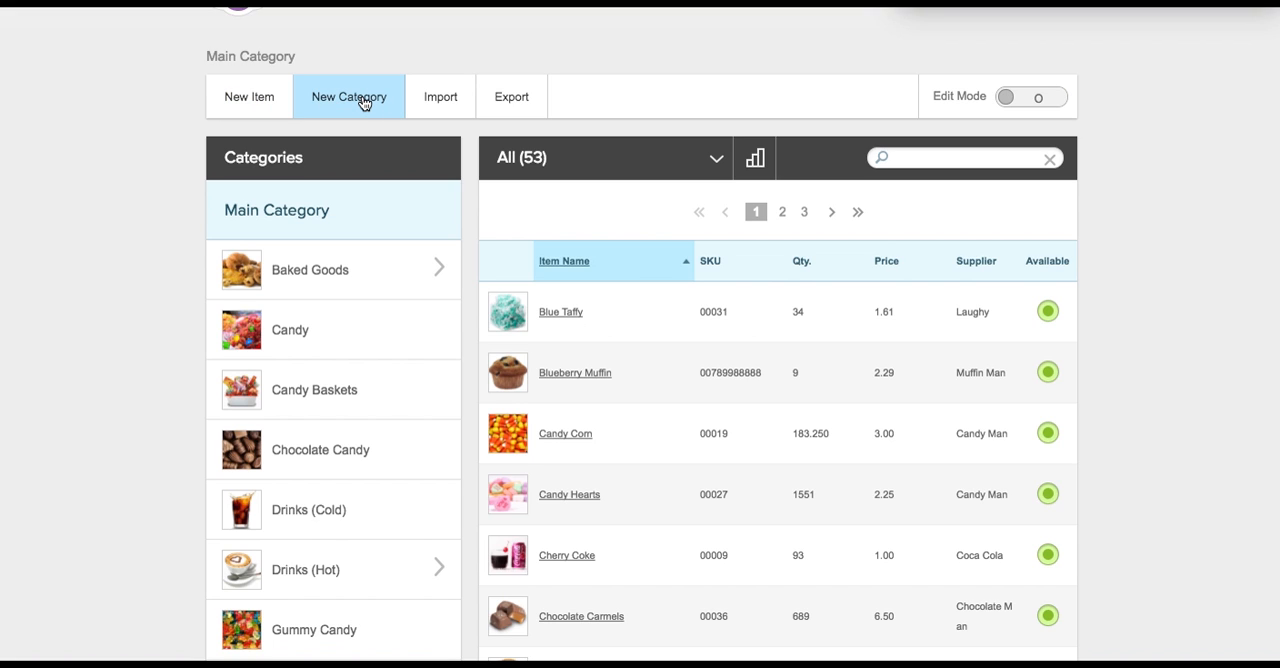
pyautogui.click(318, 272)
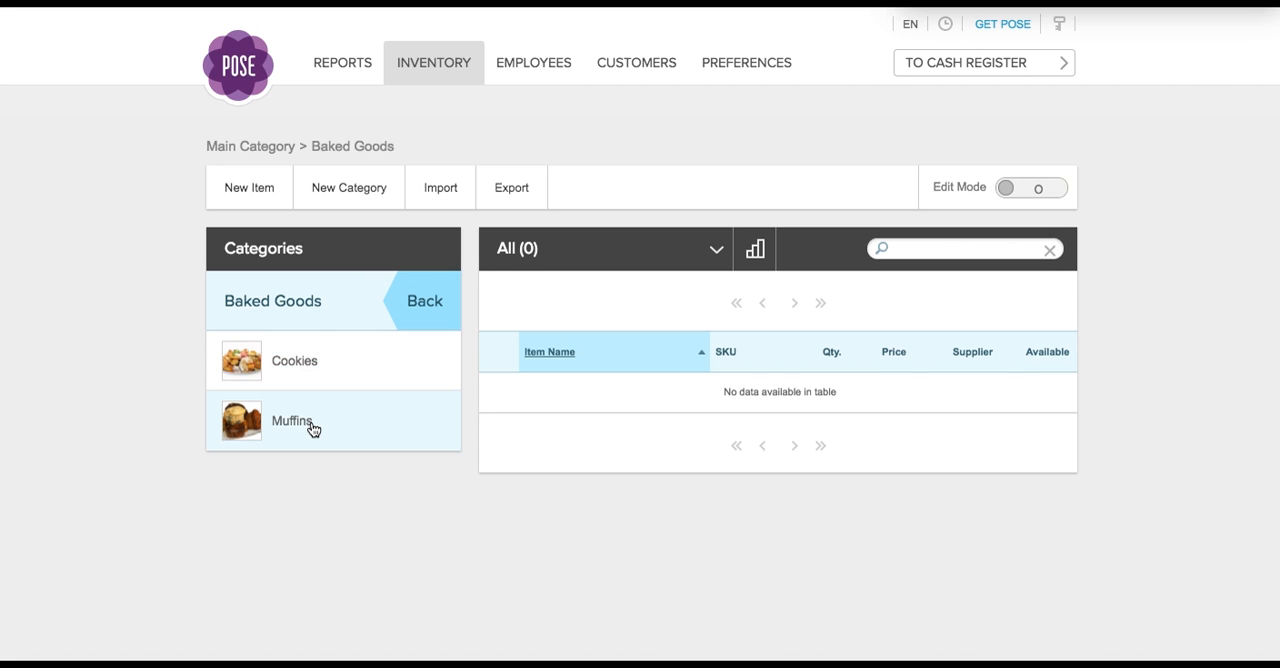
pyautogui.click(320, 367)
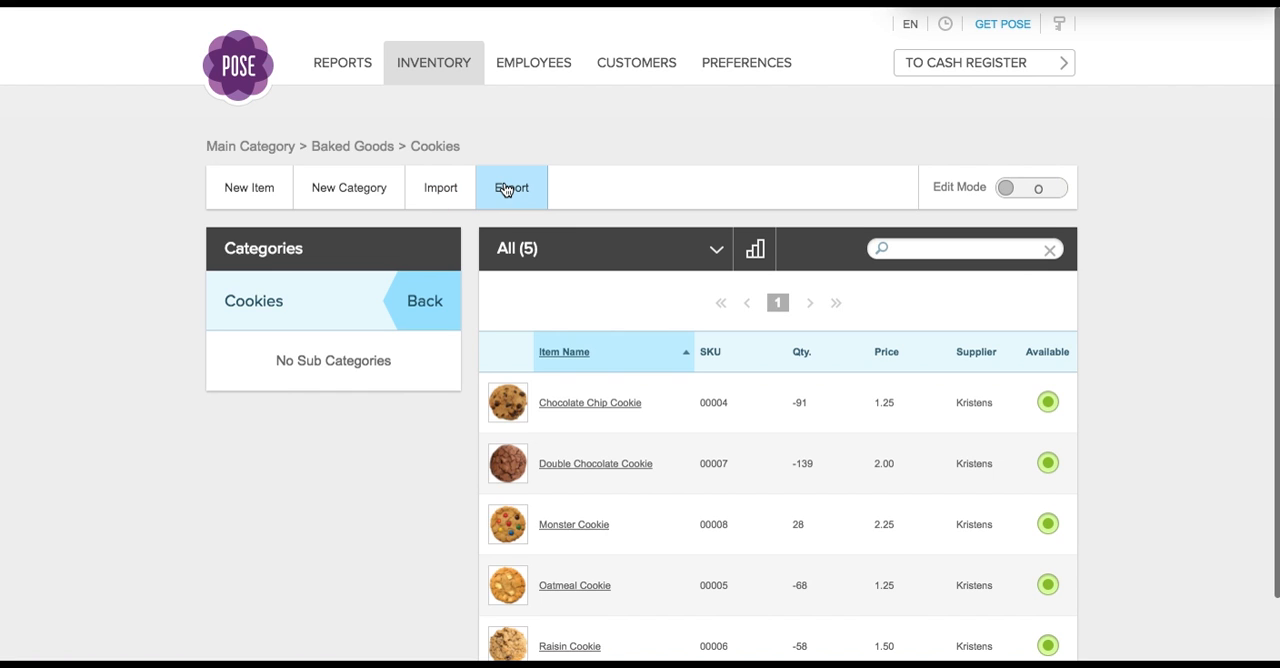
pyautogui.click(414, 301)
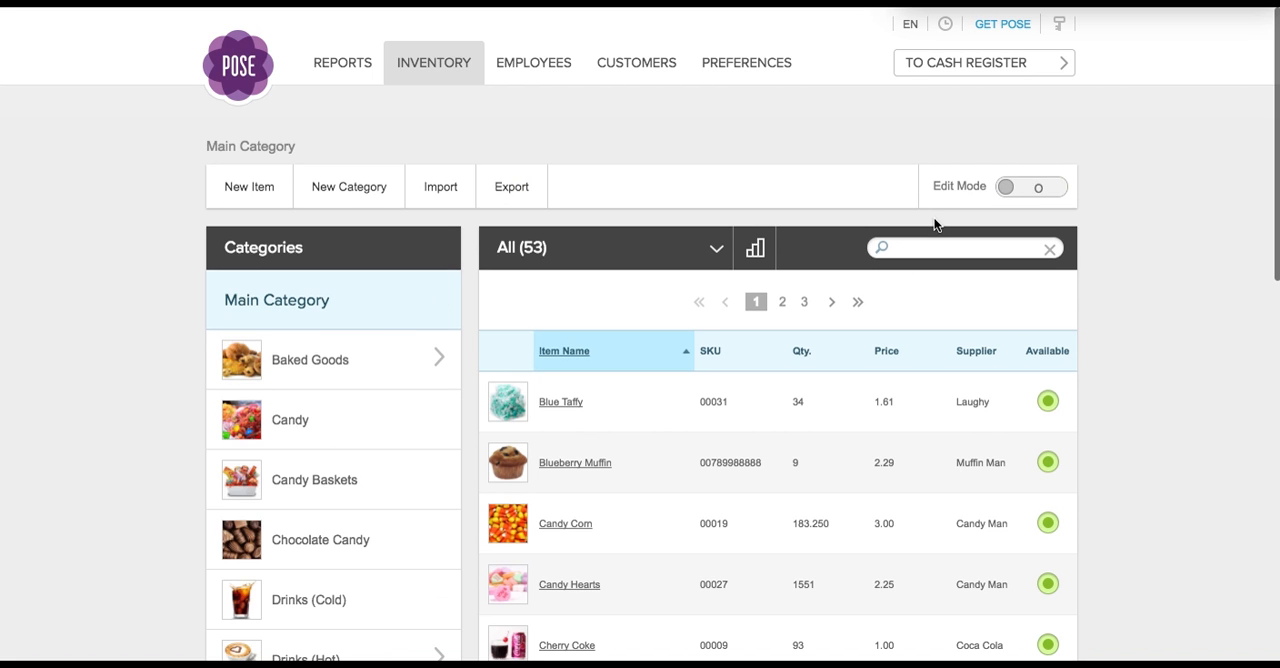
# - Turn on Edit Mode for the inventory and view the editable items and item filter options, keeping the All filter
pyautogui.click(1004, 190)
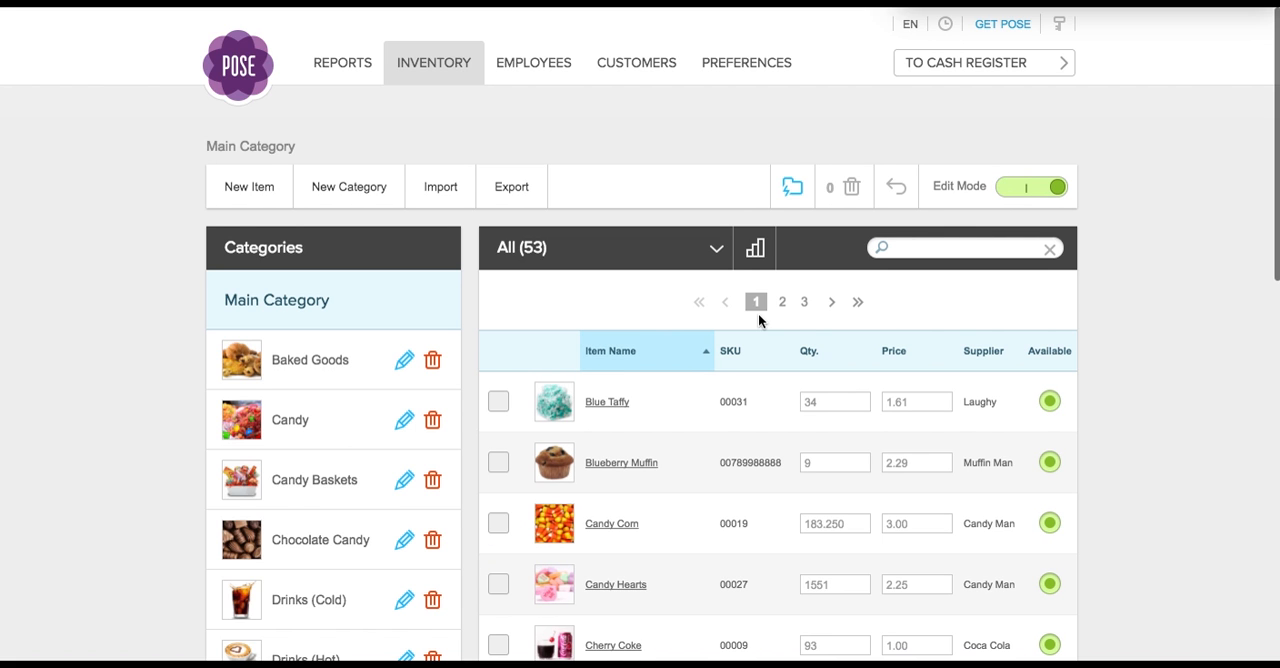
pyautogui.scroll(-3, 759, 316)
pyautogui.scroll(-2, 758, 316)
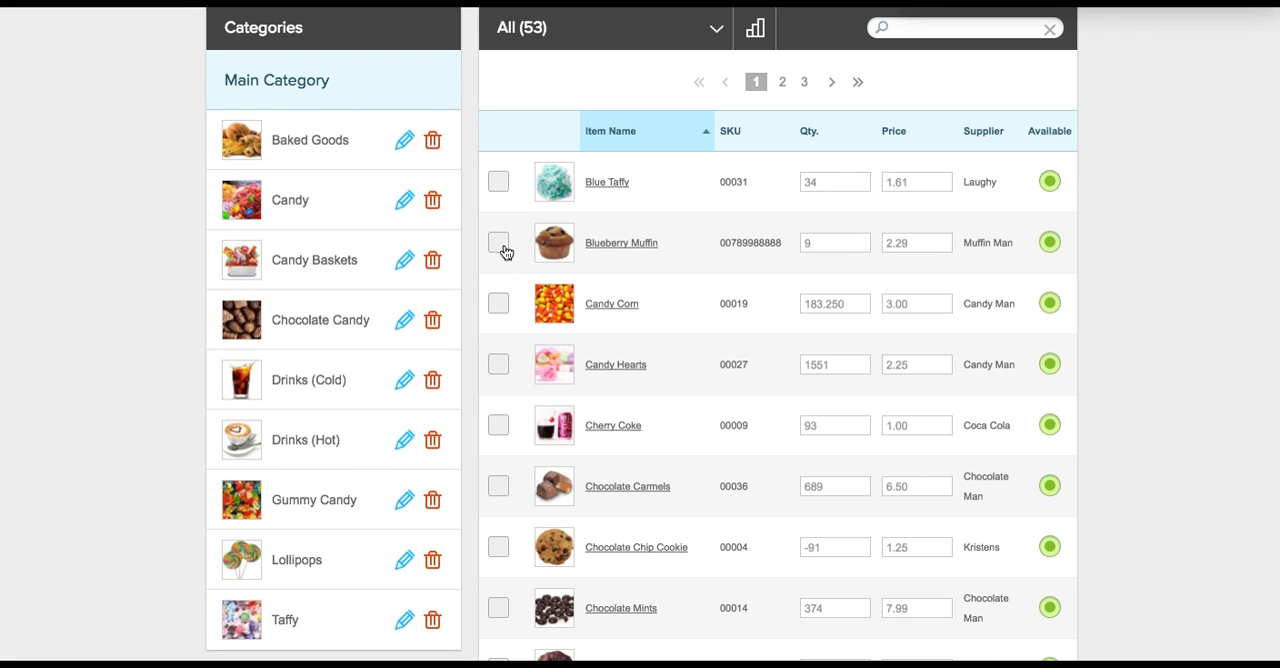
pyautogui.click(712, 17)
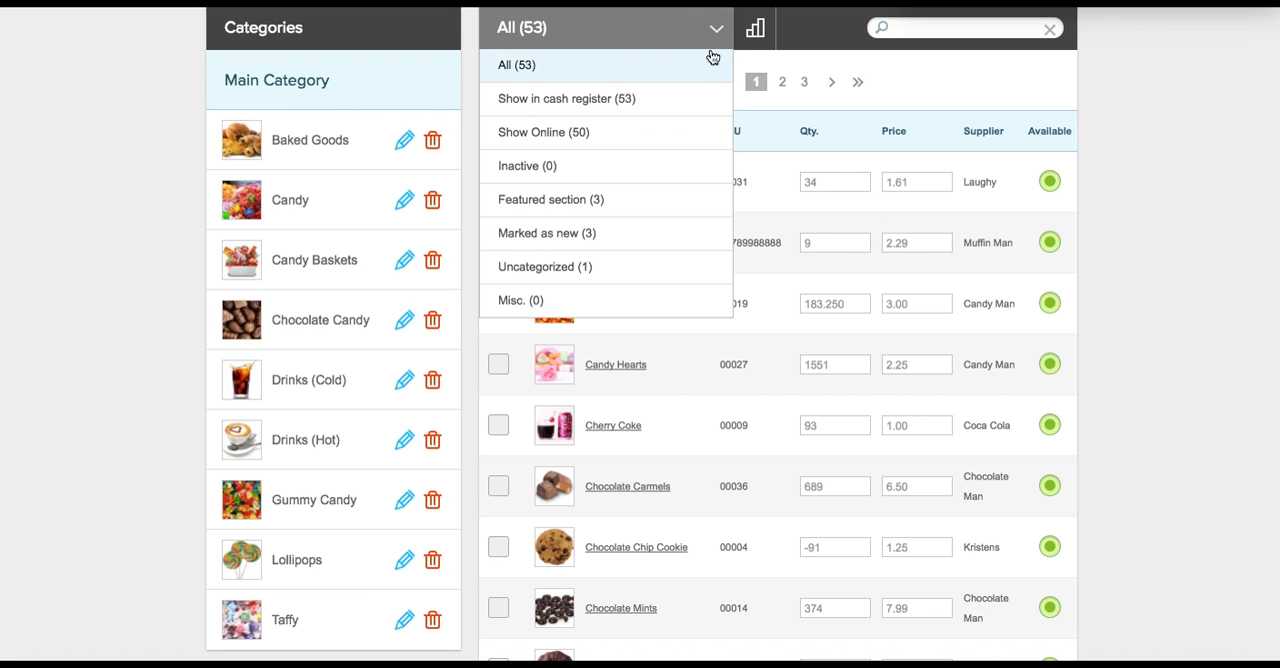
pyautogui.click(864, 66)
pyautogui.scroll(5, 916, 120)
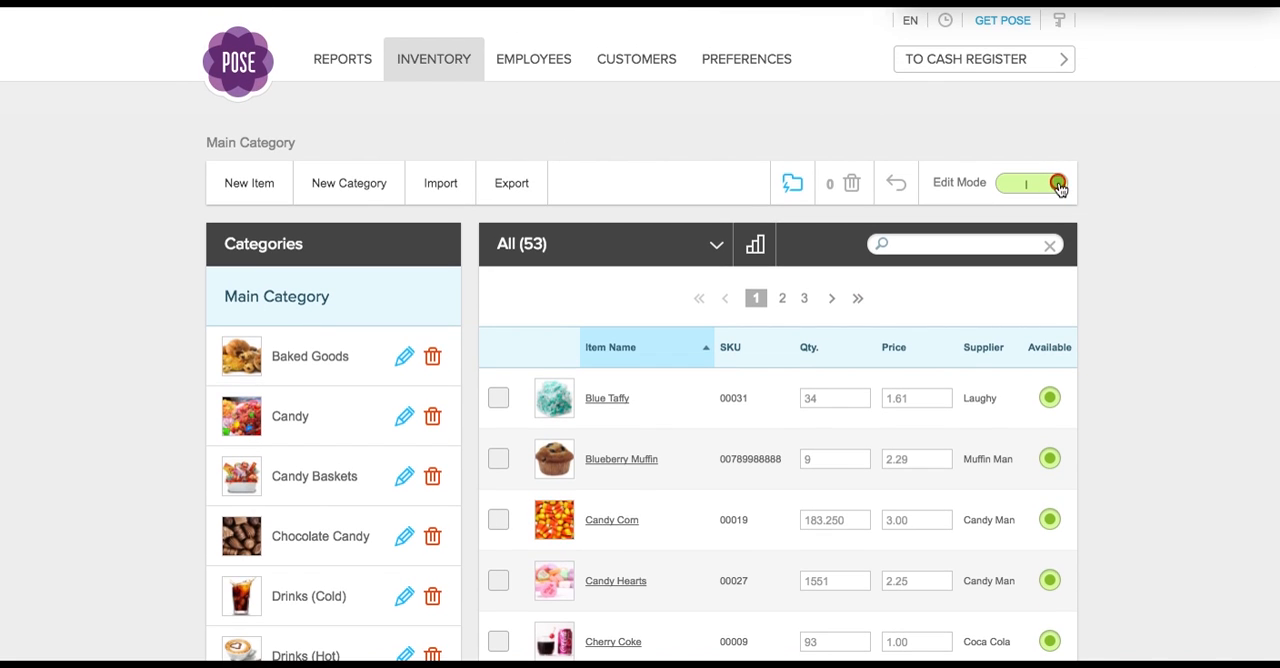
# - Turn off Edit Mode for the inventory and display the sales report for the Year to date period
pyautogui.click(1055, 185)
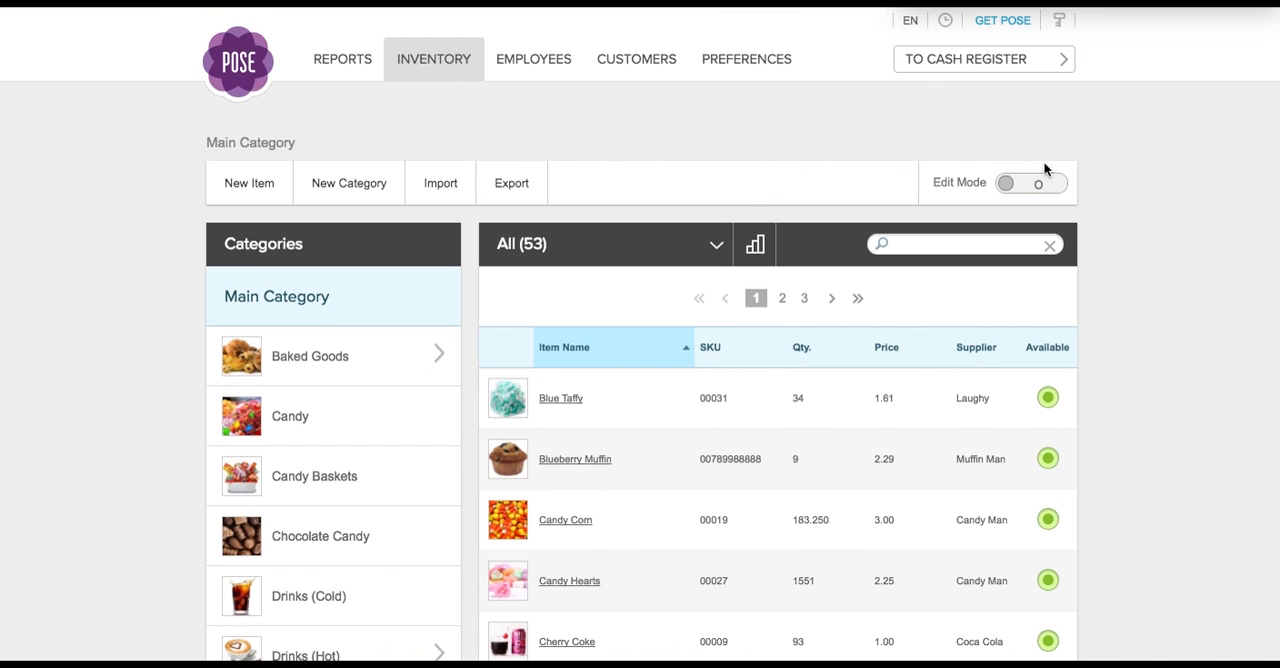
pyautogui.click(331, 64)
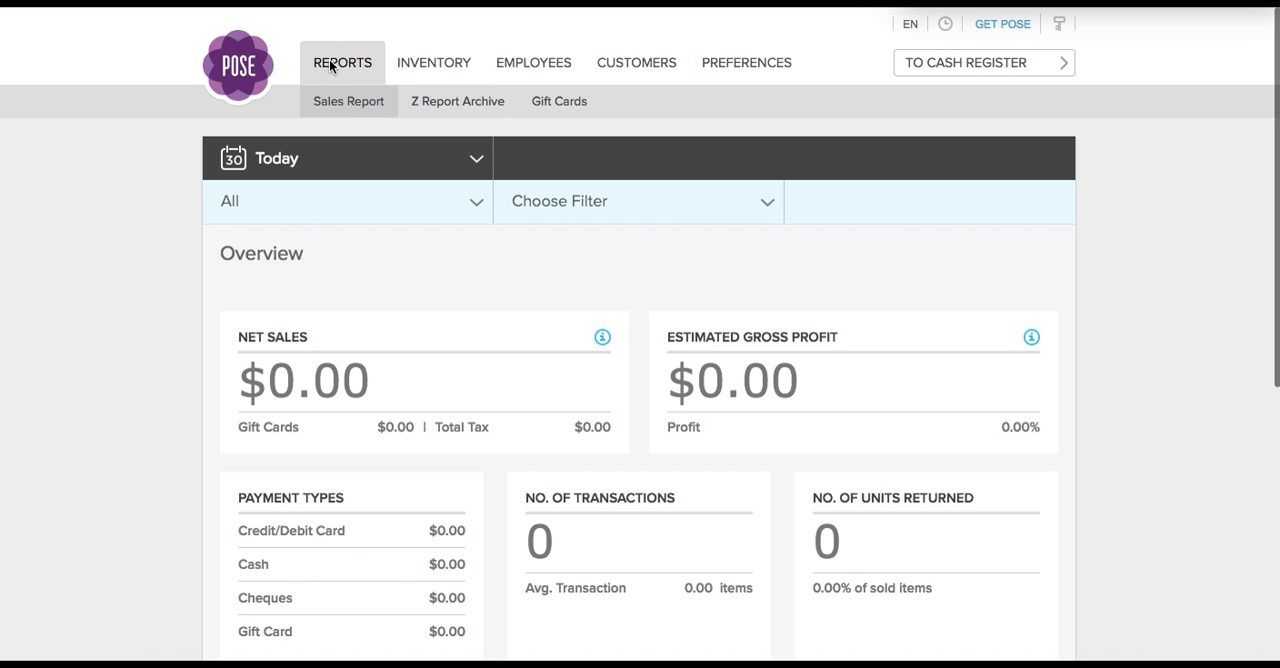
pyautogui.click(476, 161)
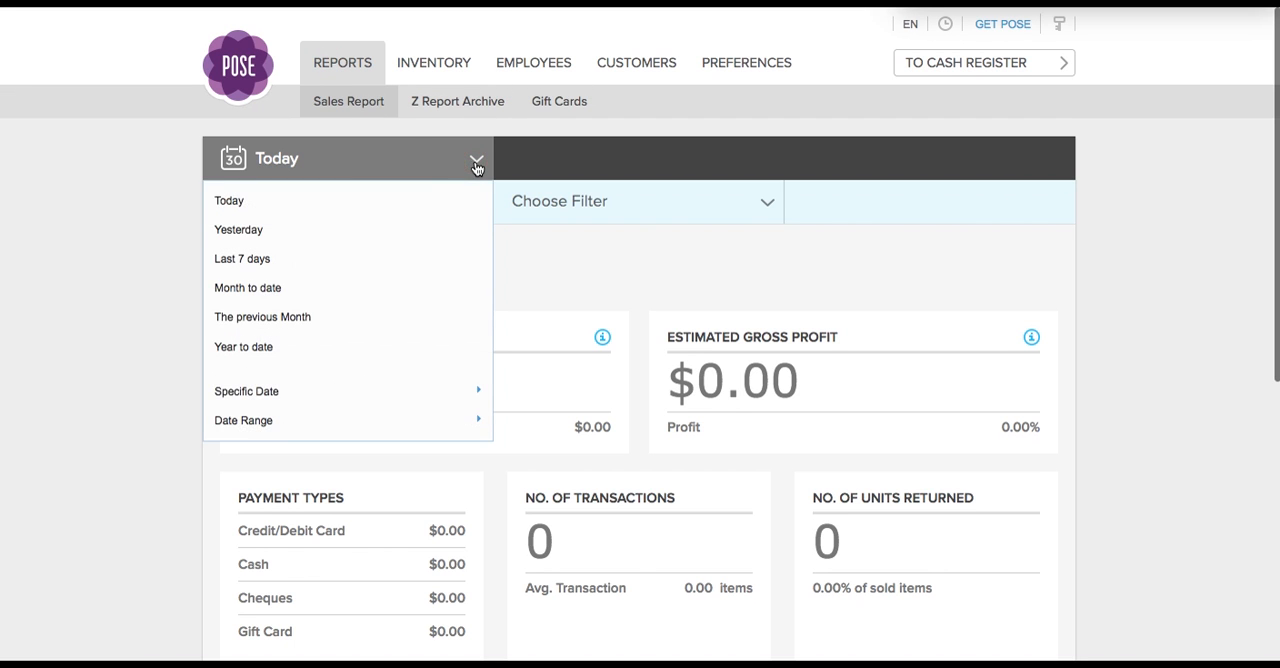
pyautogui.click(318, 345)
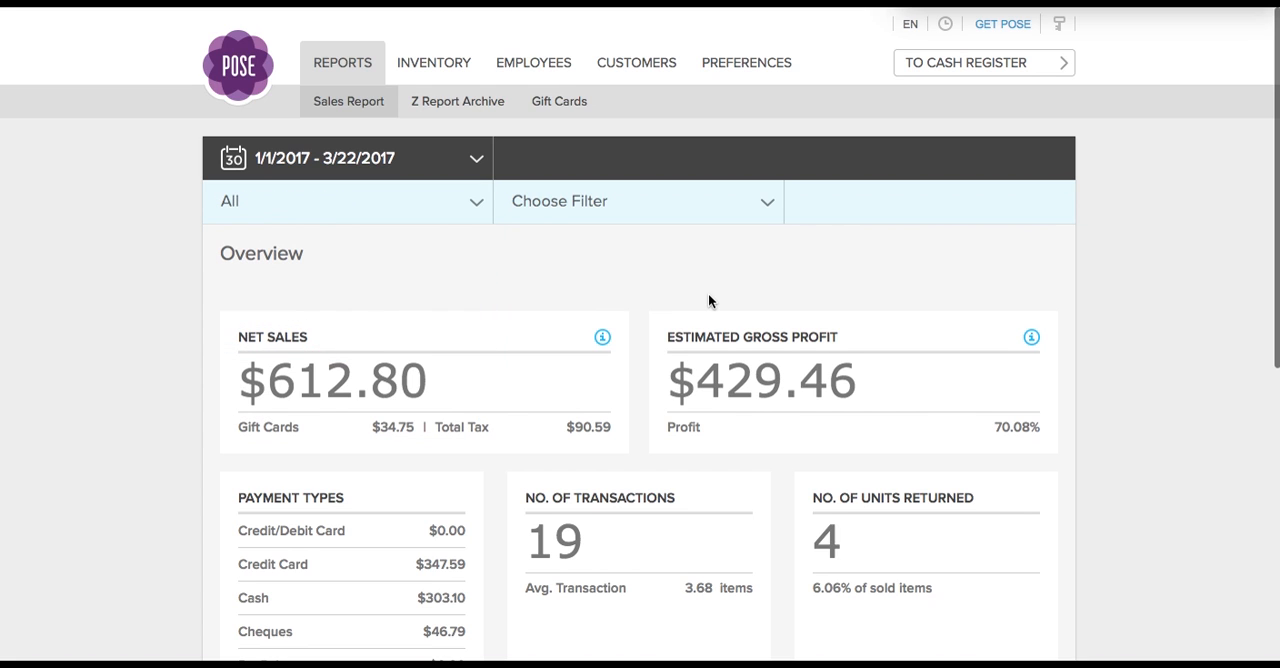
# - Examine the sales report's overview, sales chart and units sold, and view the list of receipts
pyautogui.scroll(-1, 709, 300)
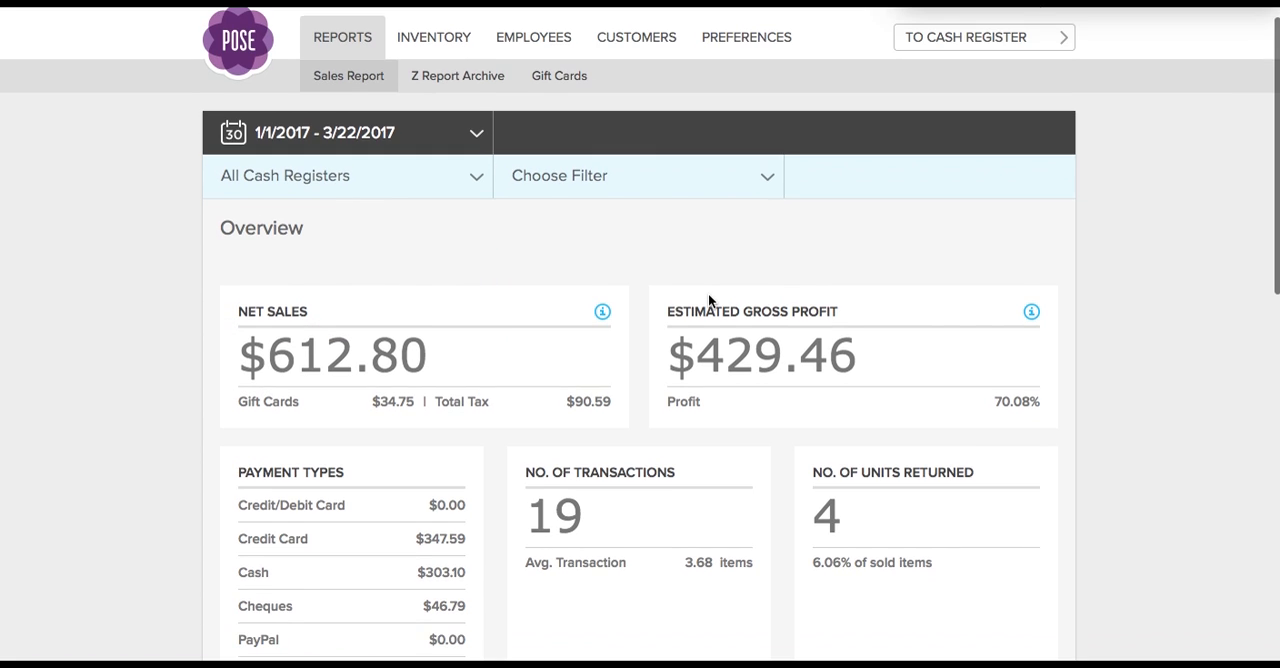
pyautogui.scroll(-3, 573, 342)
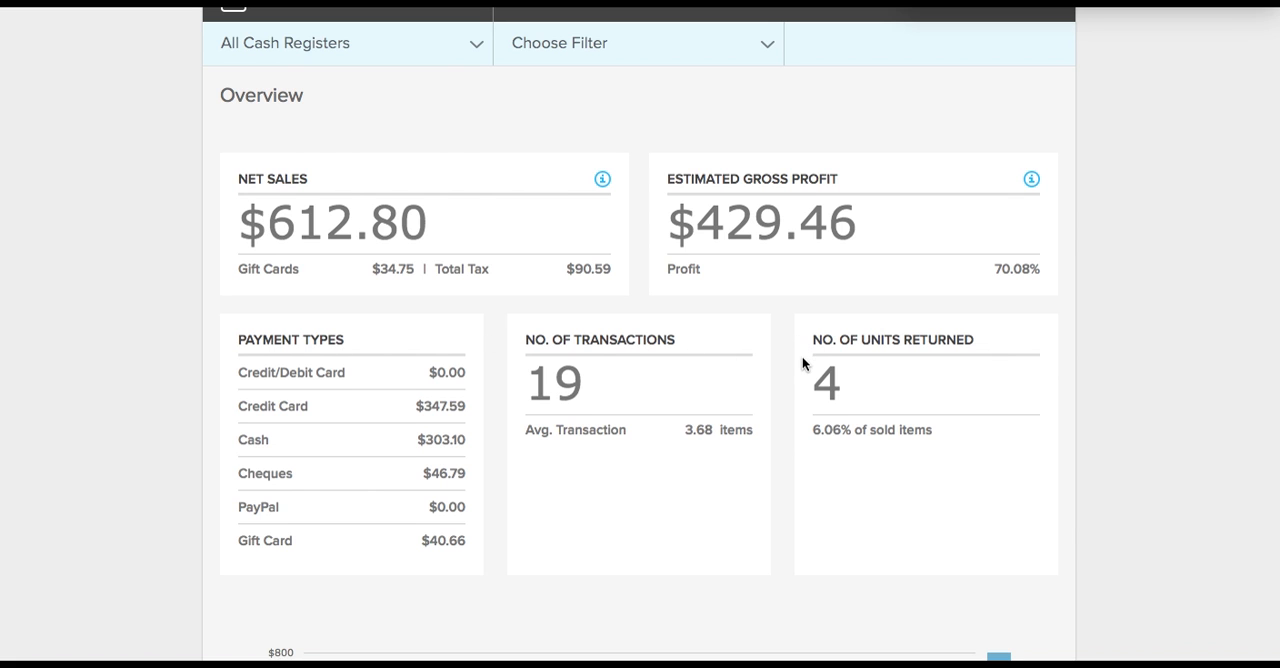
pyautogui.scroll(-10, 802, 360)
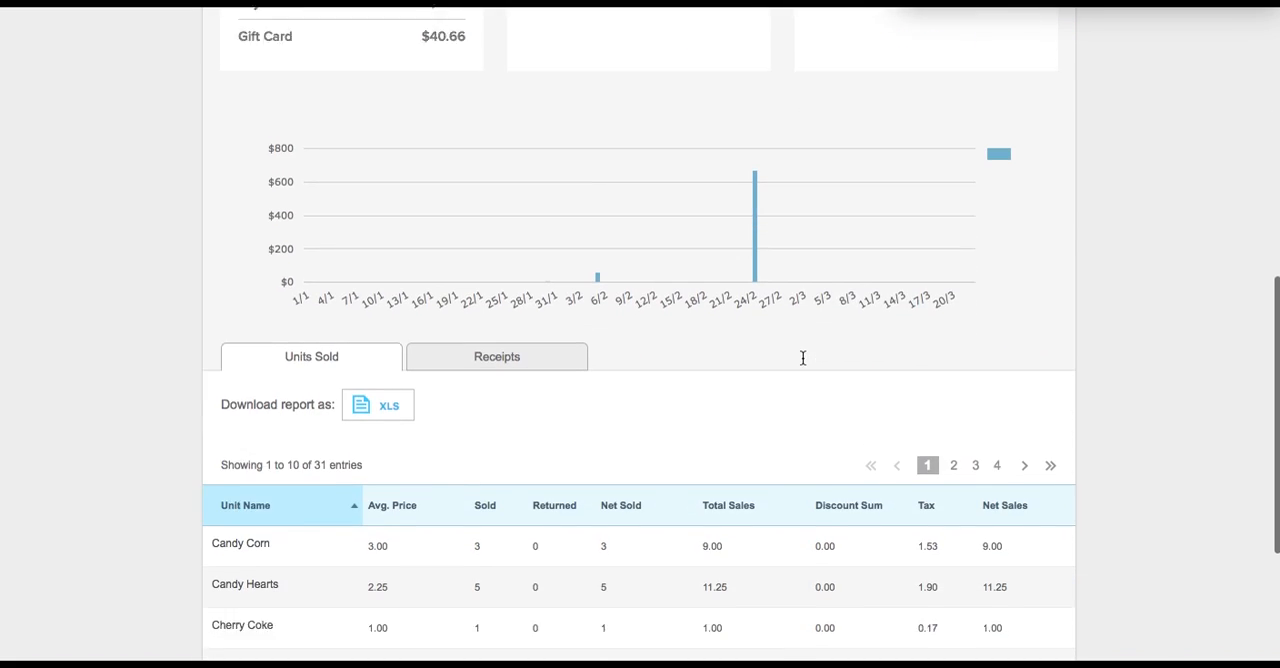
pyautogui.scroll(-5, 802, 357)
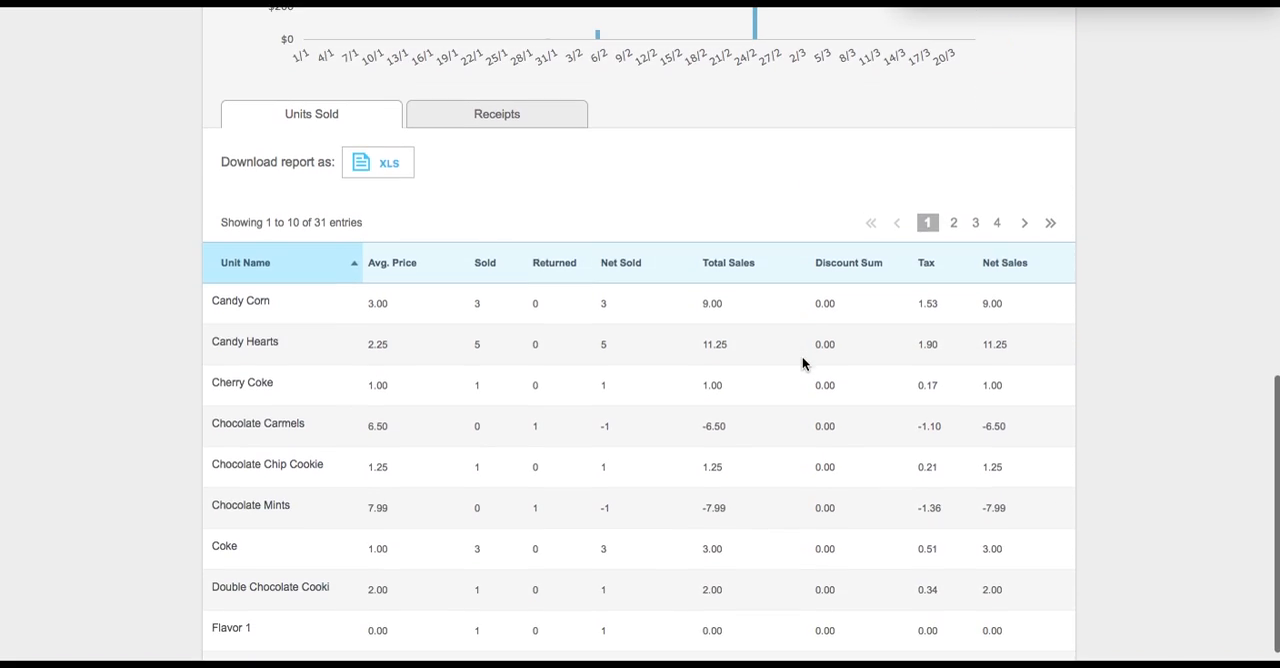
pyautogui.click(476, 118)
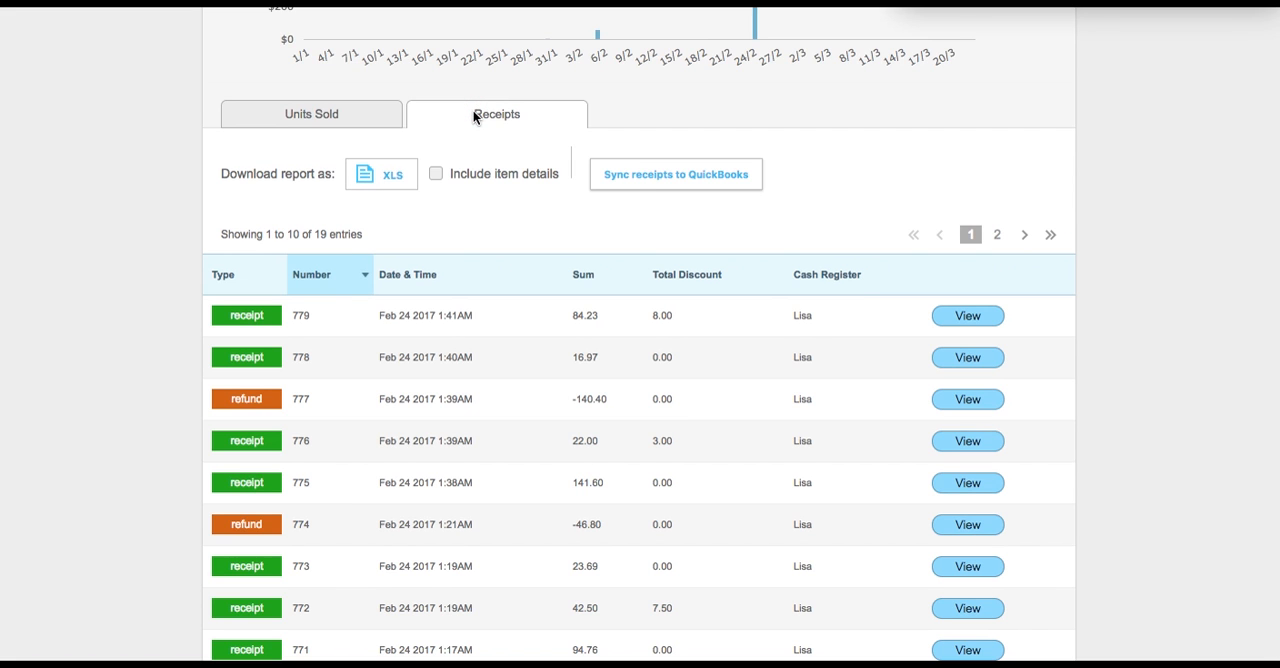
# - Look over the sales report's date period, cash register and filter options without changing any of them
pyautogui.scroll(10, 474, 117)
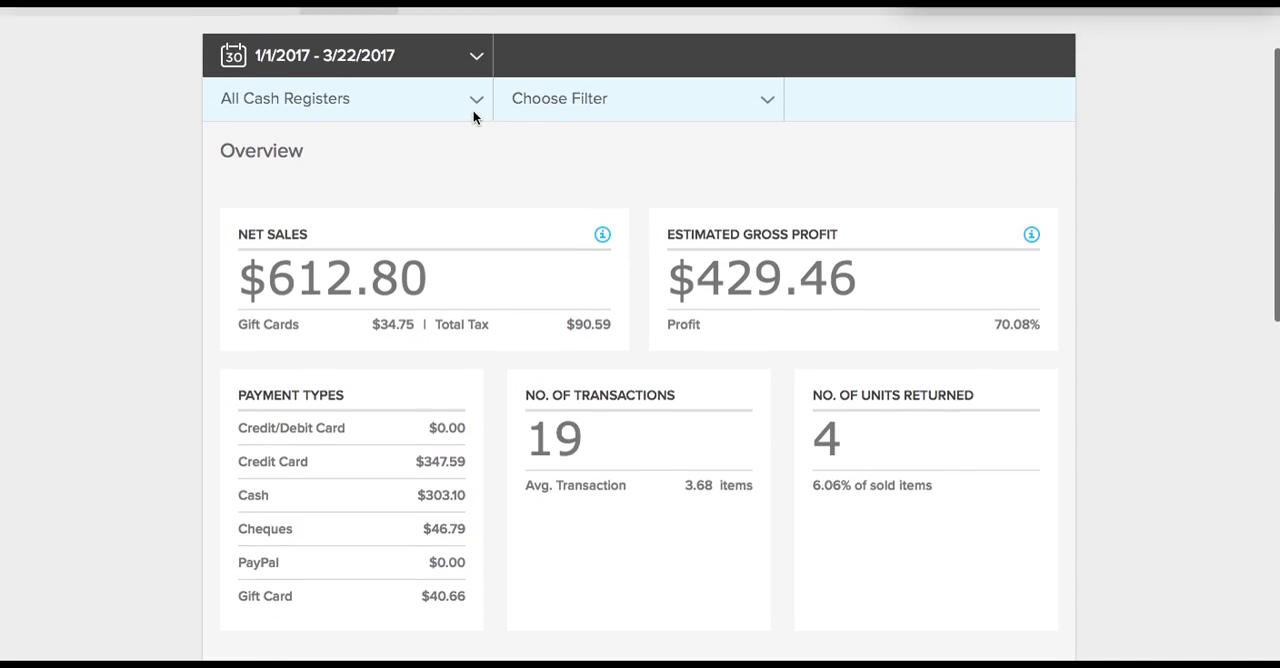
pyautogui.scroll(2, 473, 110)
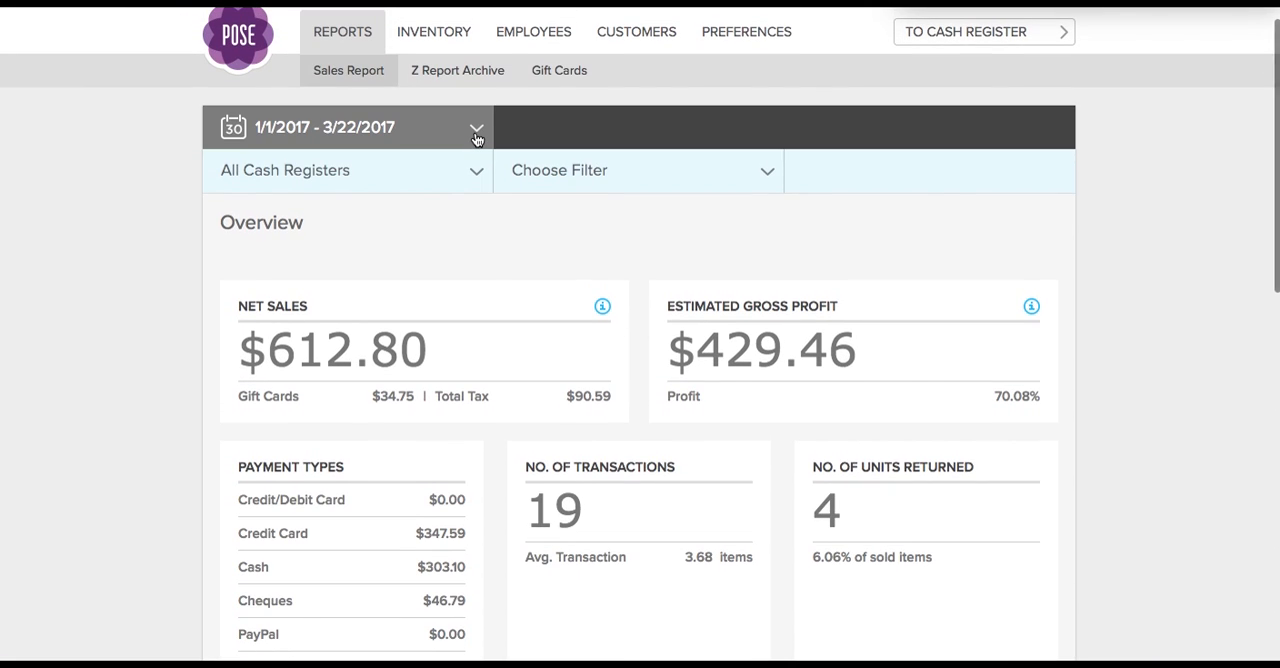
pyautogui.click(476, 132)
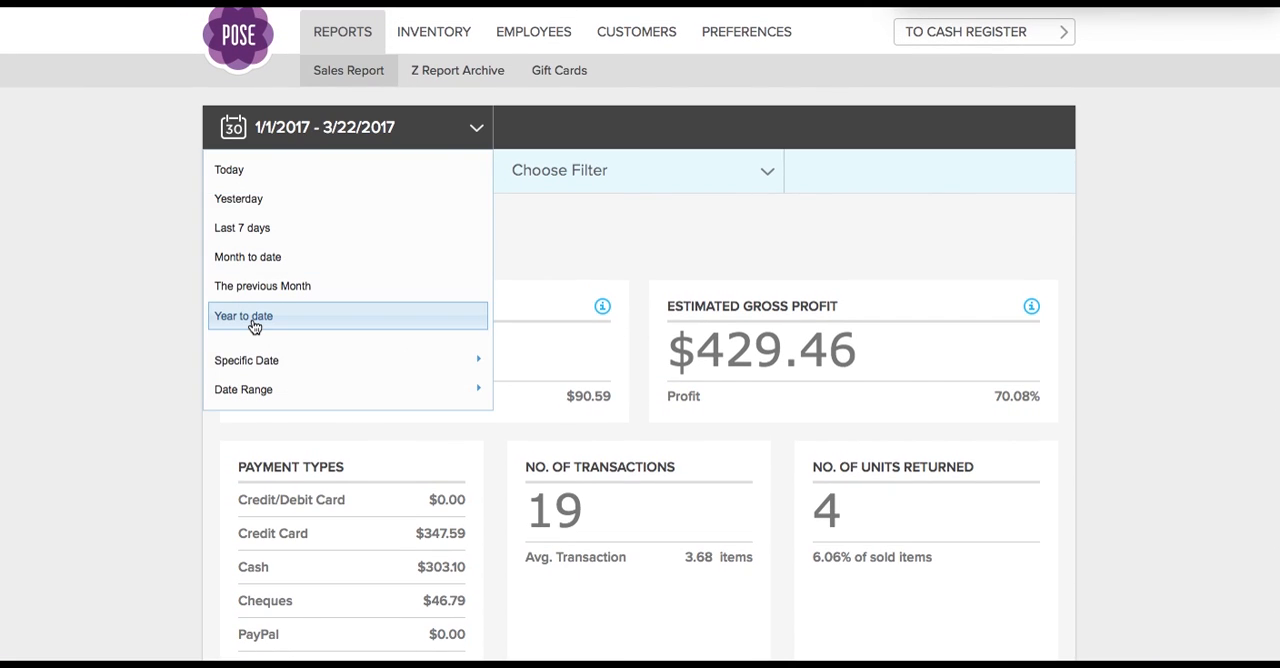
pyautogui.click(142, 283)
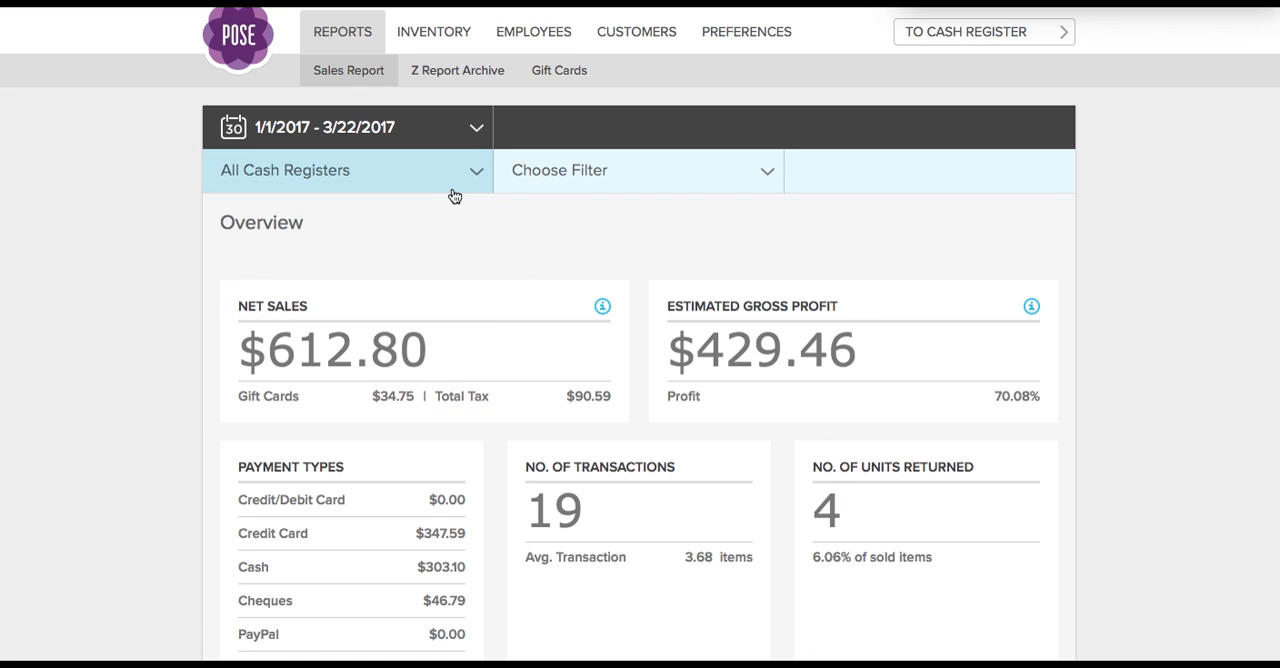
pyautogui.click(477, 178)
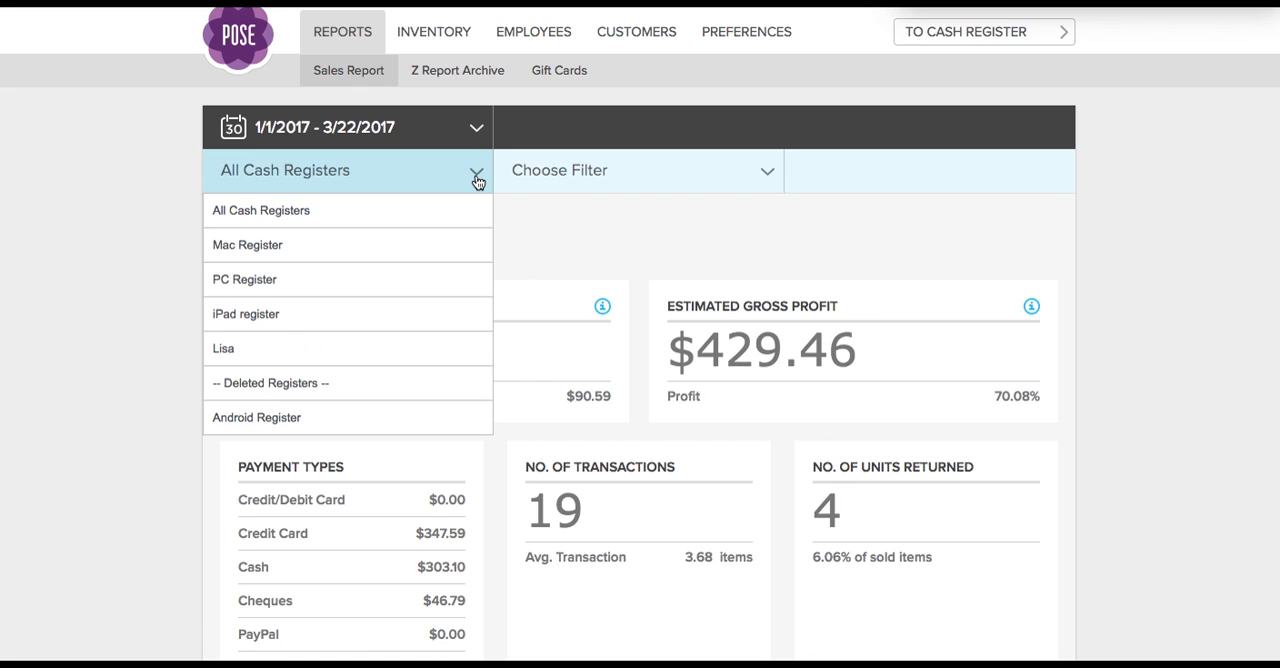
pyautogui.click(606, 203)
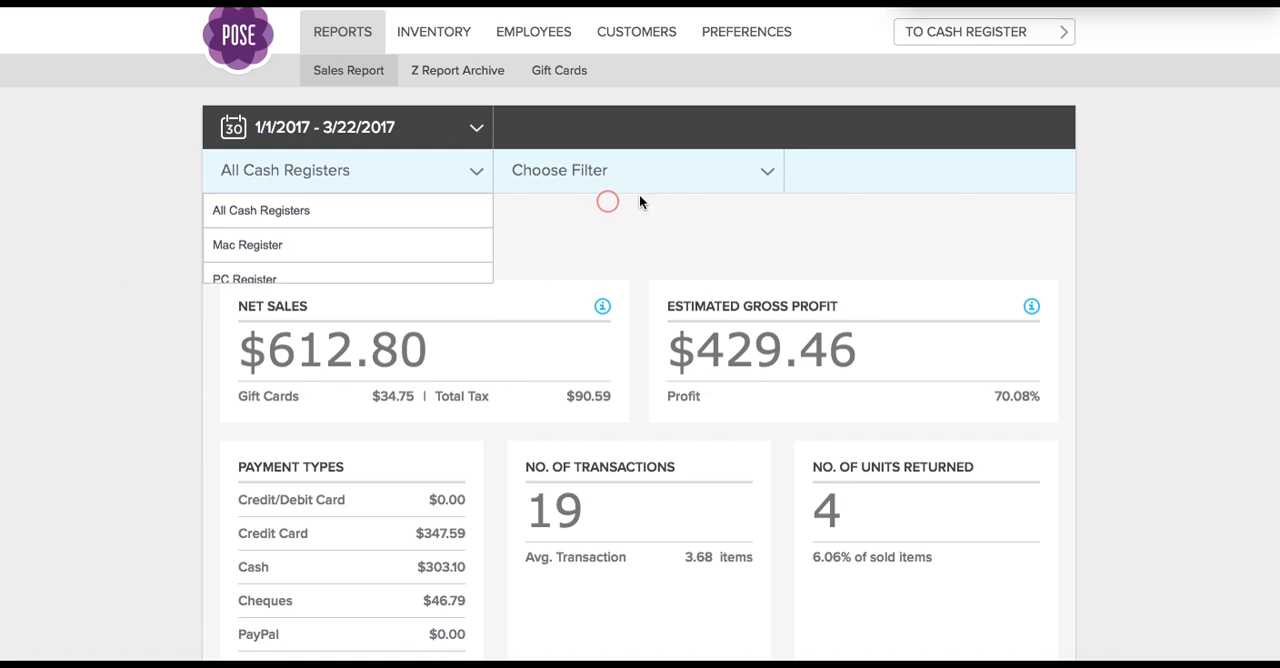
pyautogui.click(767, 177)
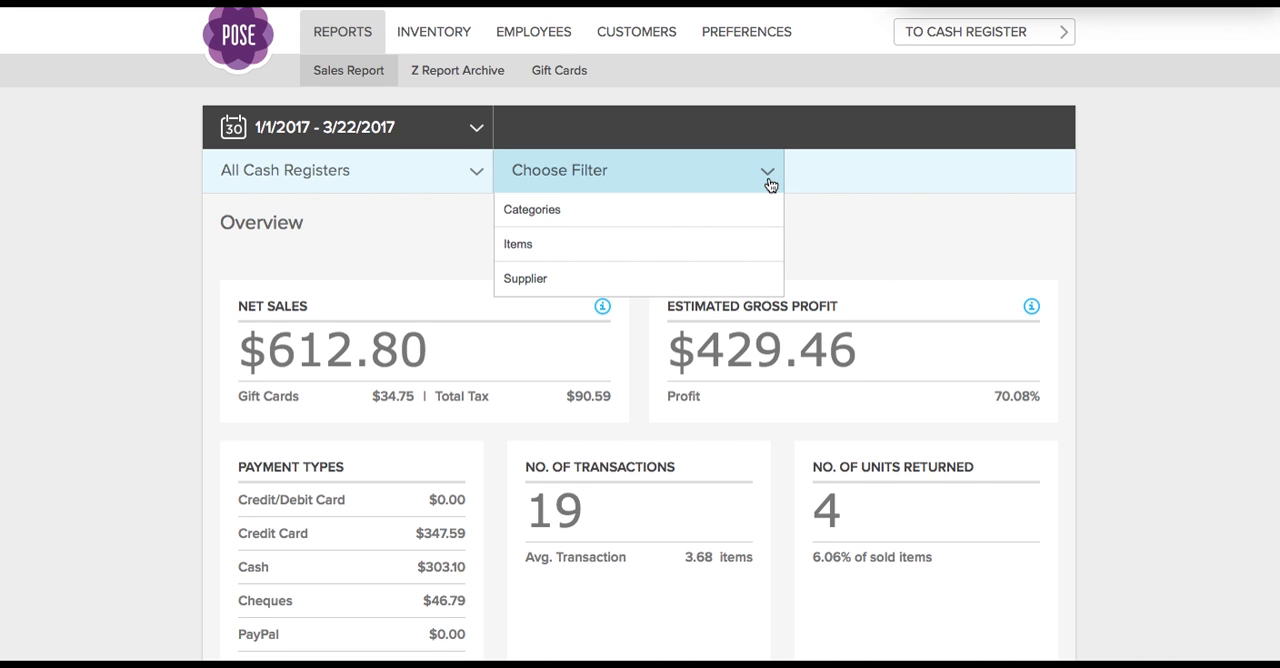
pyautogui.click(767, 178)
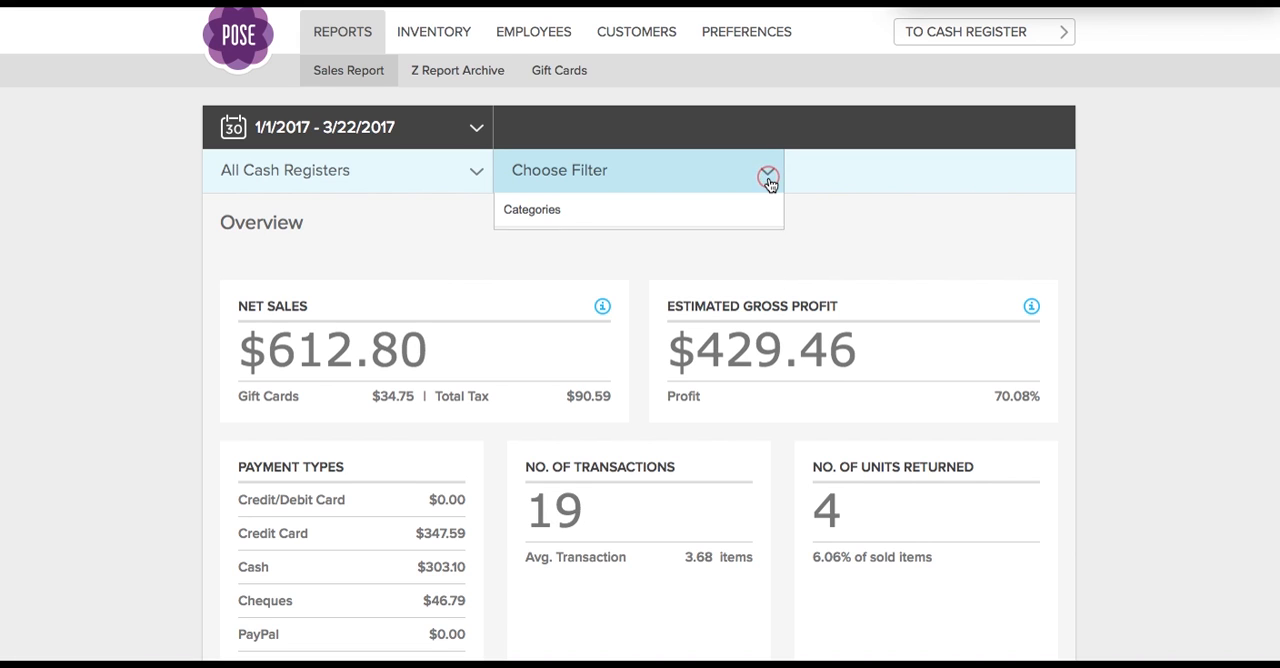
# - View the Z Report Archive and examine the outstanding gift cards in the Gift Cards report
pyautogui.click(431, 78)
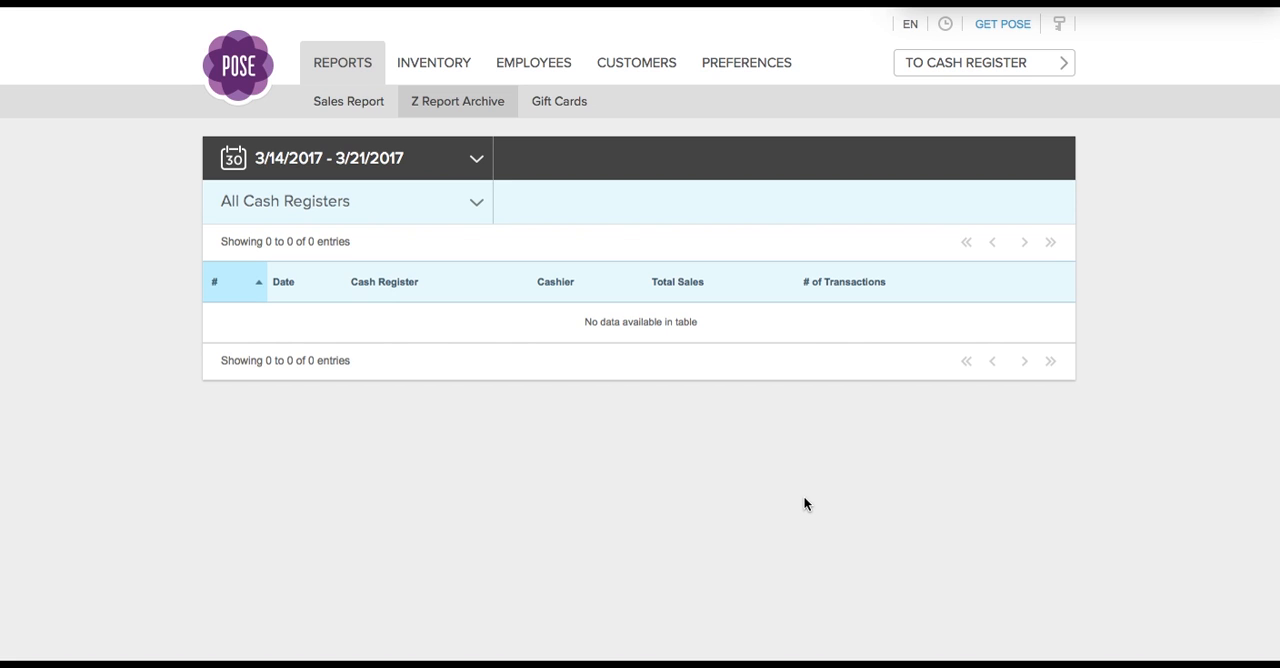
pyautogui.click(566, 106)
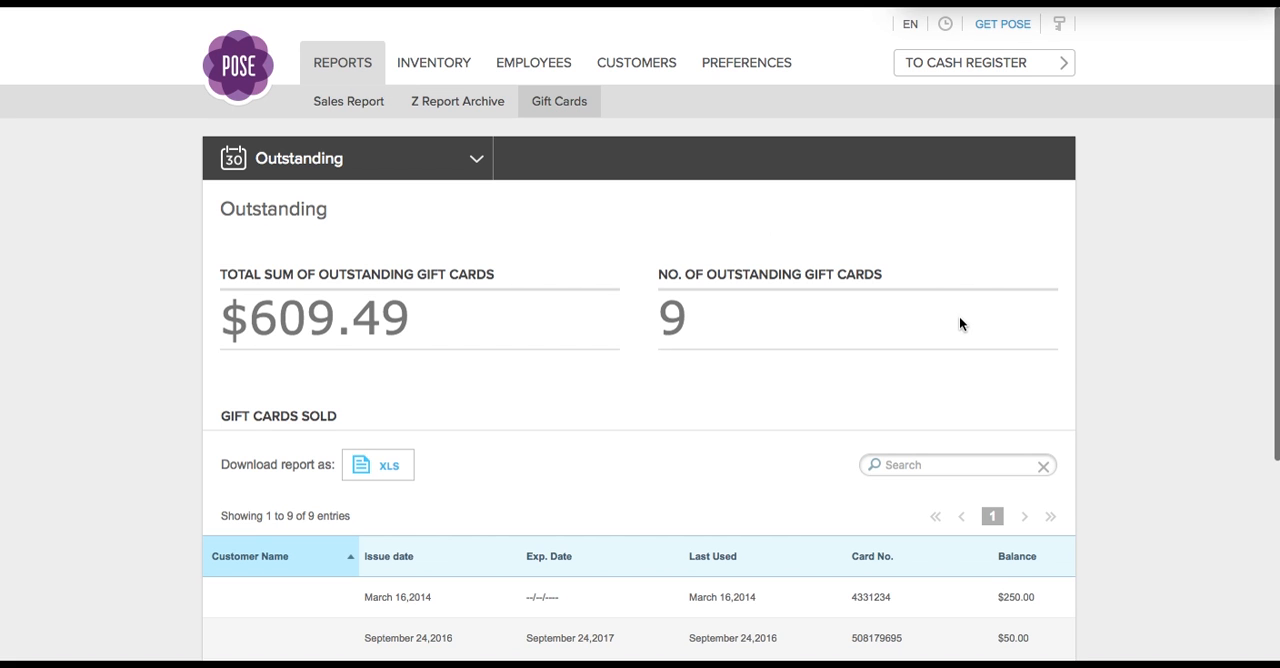
pyautogui.scroll(-2, 1077, 359)
pyautogui.scroll(-1, 1077, 359)
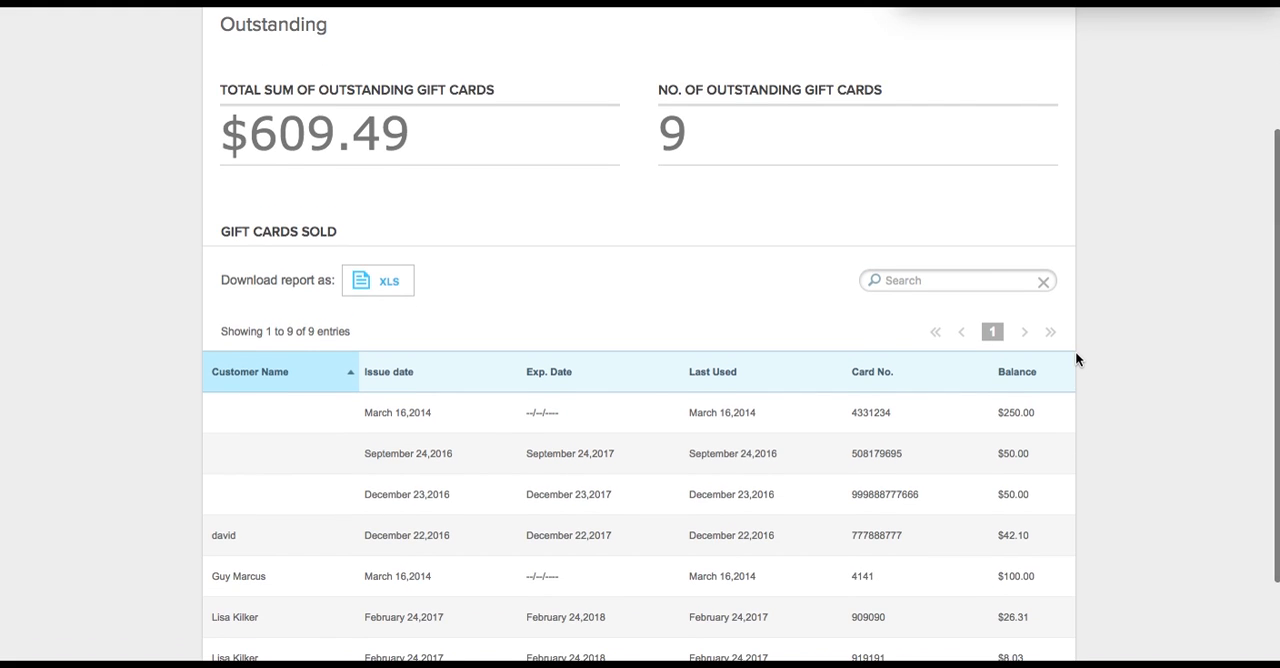
pyautogui.scroll(-2, 1077, 359)
pyautogui.scroll(-1, 1077, 359)
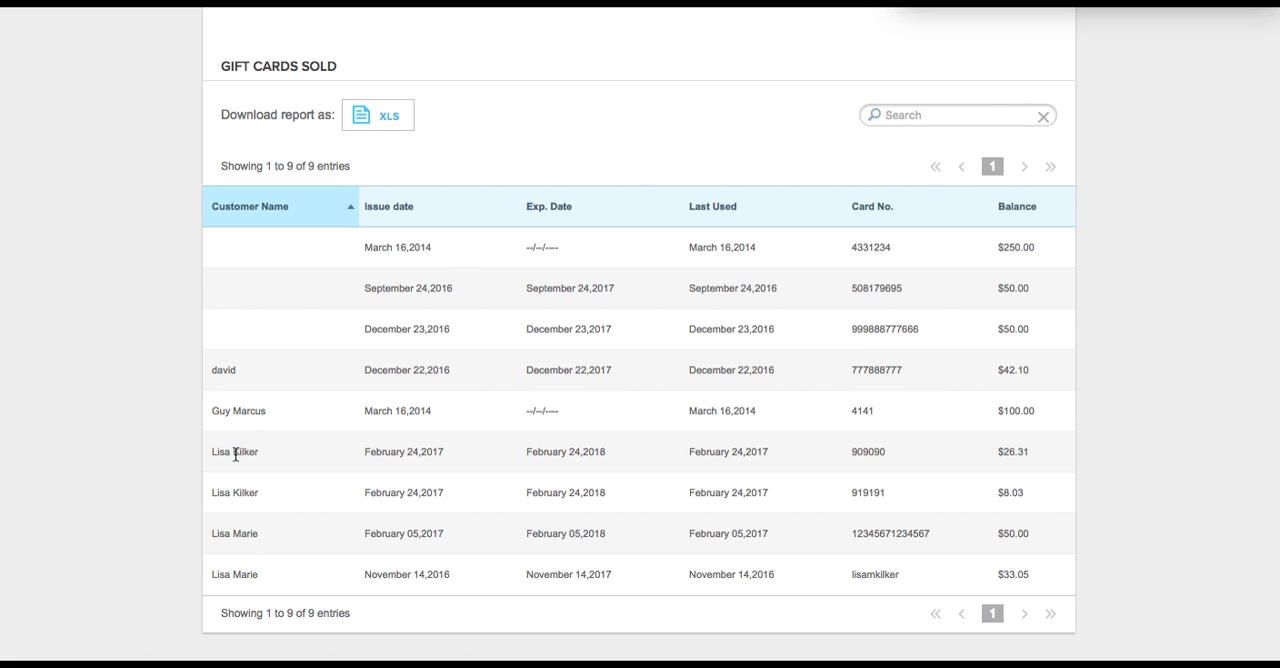
# - Open the list of cash registers that can be entered from the management system
pyautogui.scroll(5, 266, 380)
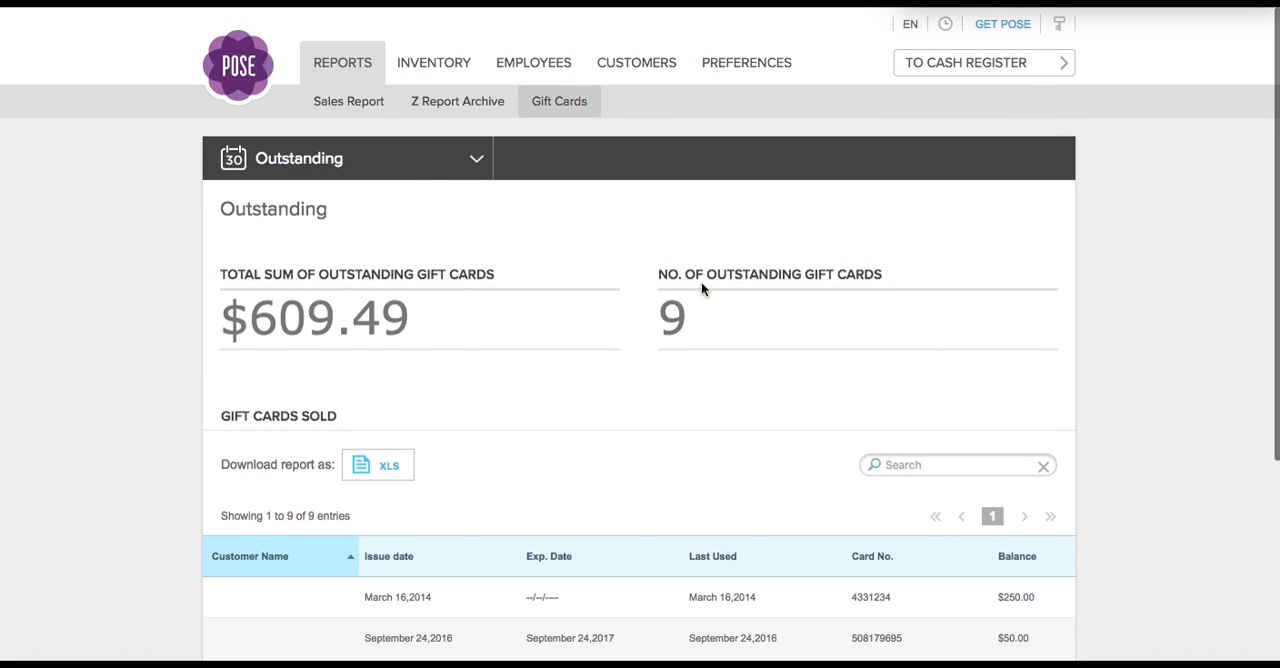
pyautogui.click(1025, 72)
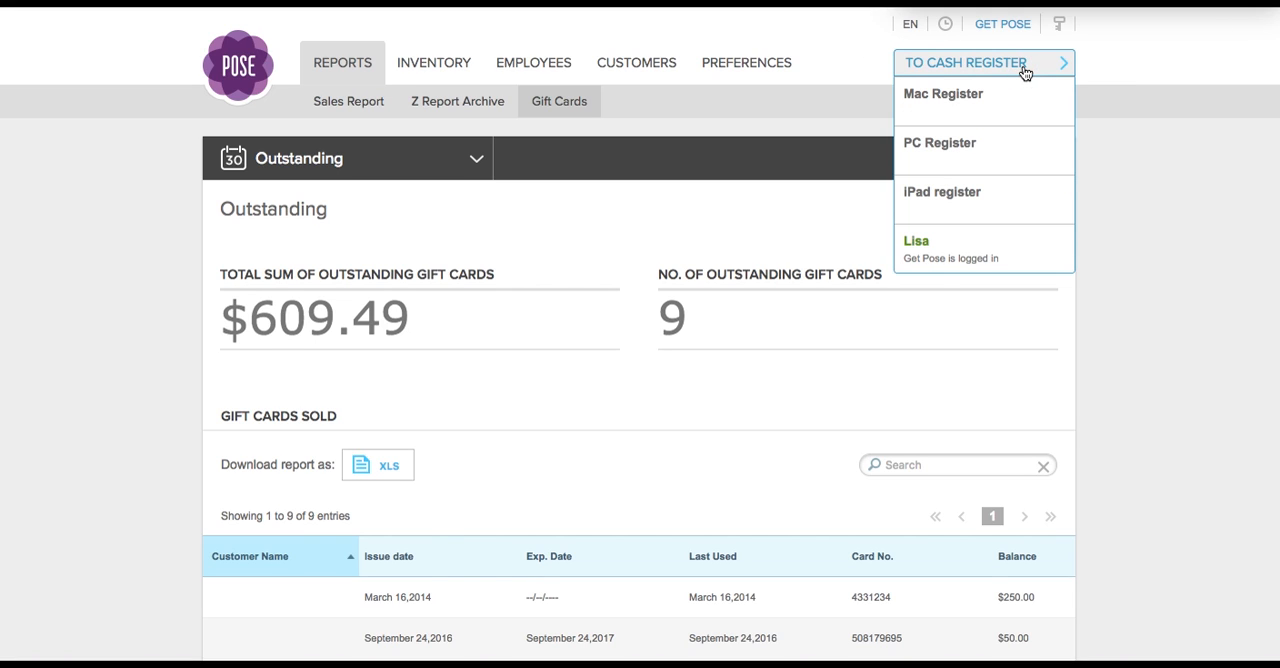